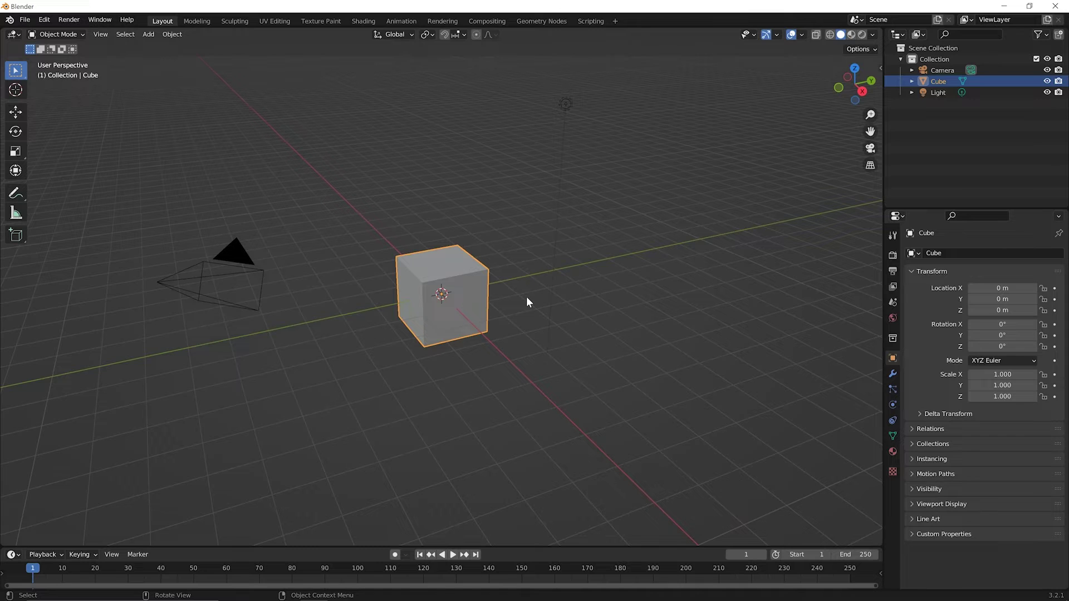
# Start a new General file from the File > New menu.
pyautogui.click(24, 19)
pyautogui.moveTo(39, 37)
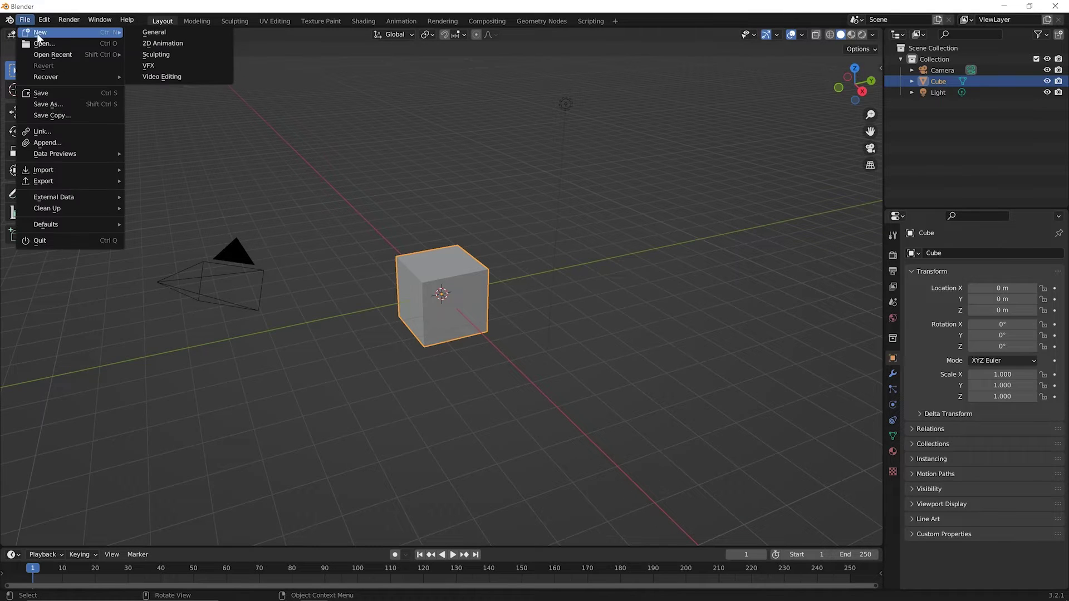
pyautogui.click(150, 33)
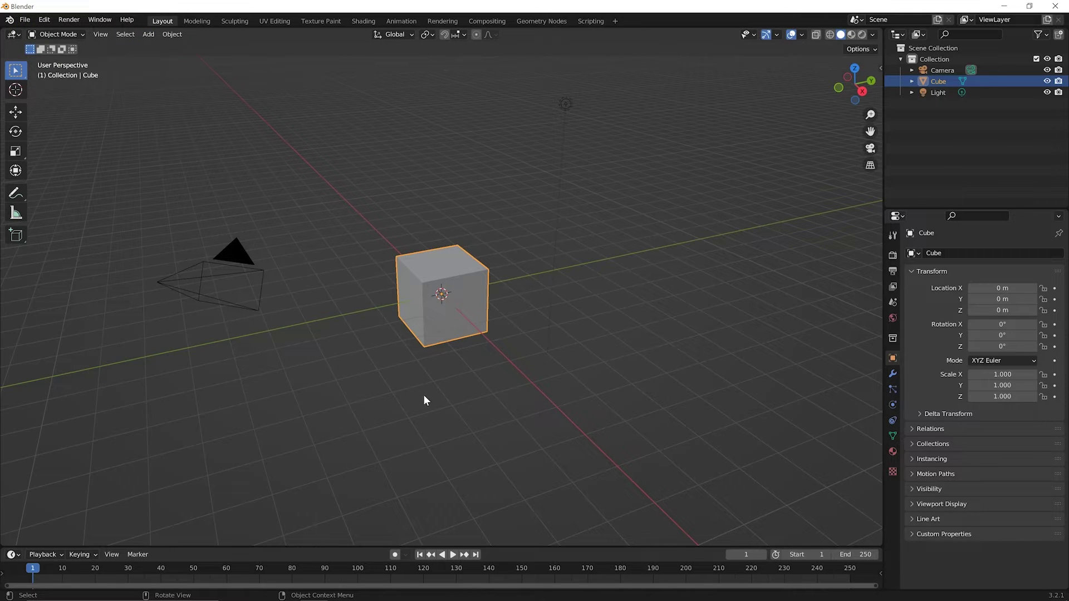
# Delete the default cube and add a Suzanne monkey head mesh in its place.
pyautogui.press('x')
pyautogui.click(473, 309)
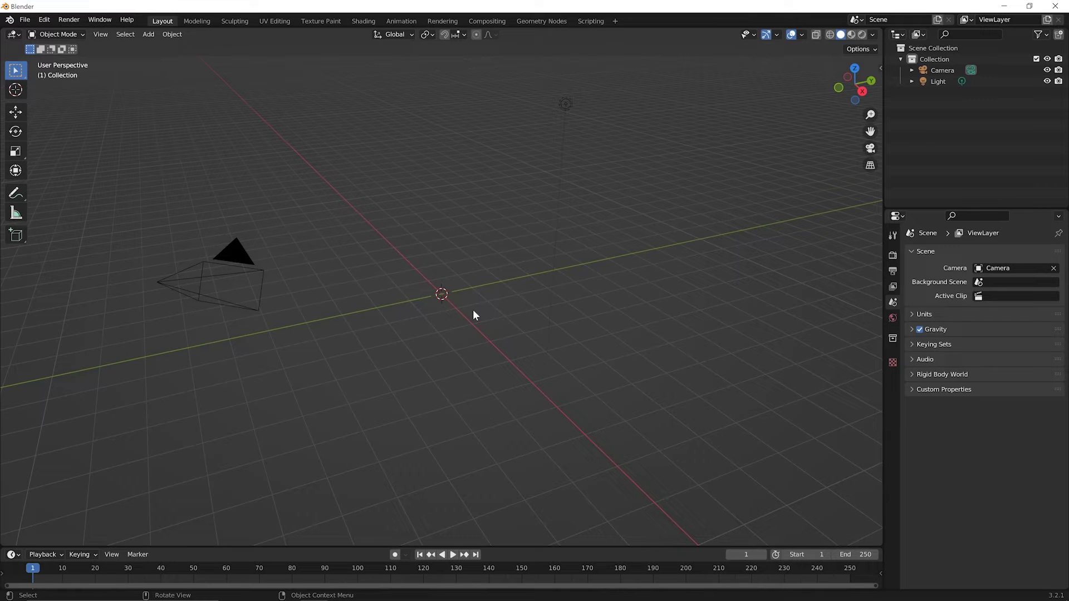
pyautogui.press('shift')
pyautogui.hotkey('shift', 'a')
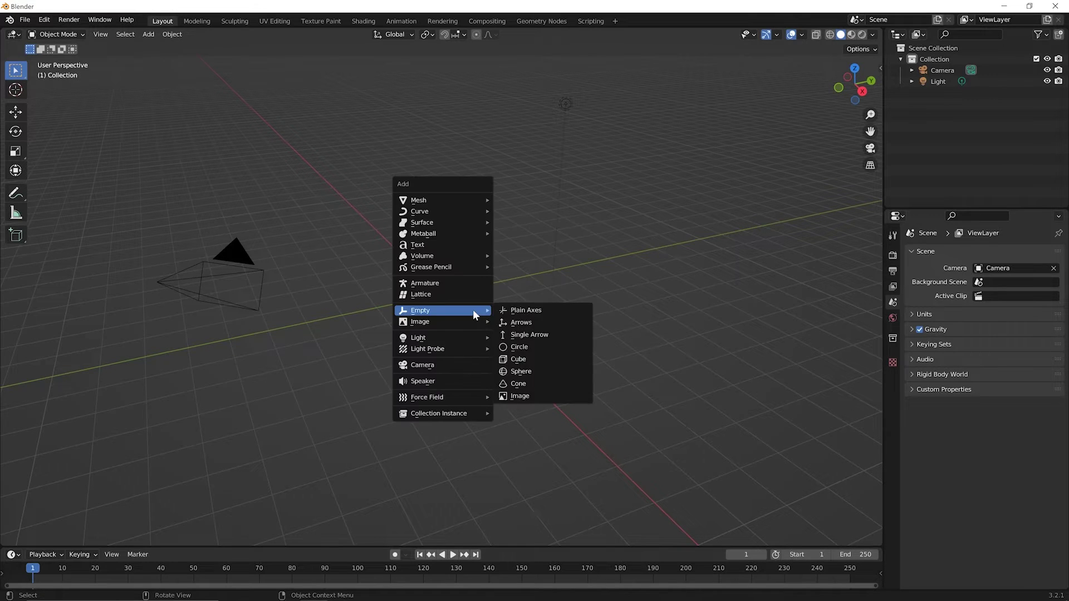
pyautogui.moveTo(442, 199)
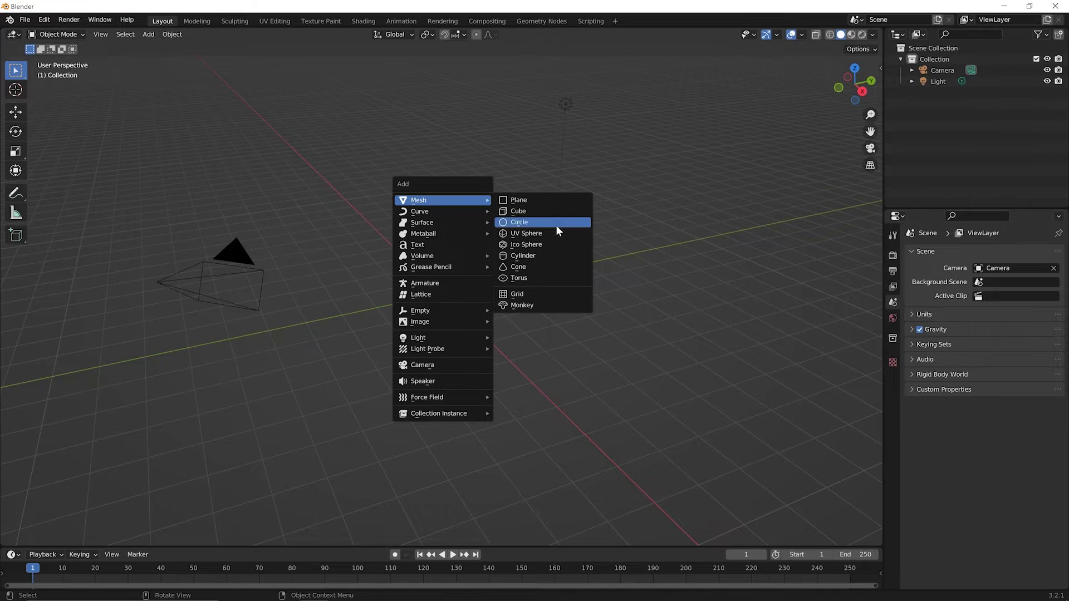
pyautogui.click(556, 305)
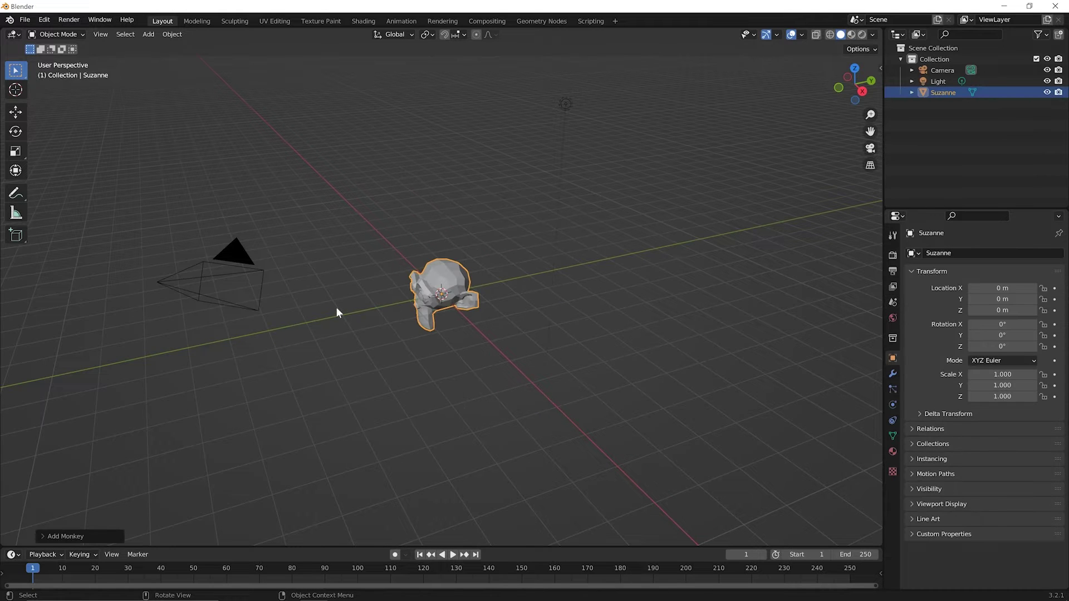
# Orbit the view so Suzanne faces the viewer and show its modifier properties.
pyautogui.scroll(-3, 434, 300)
pyautogui.scroll(3, 433, 299)
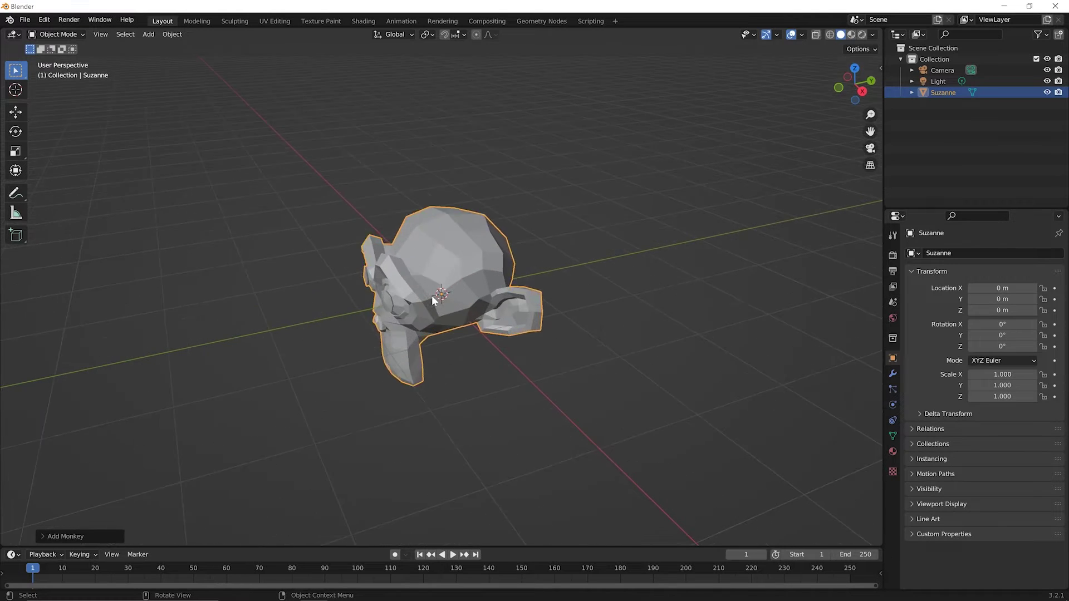
pyautogui.moveTo(433, 300)
pyautogui.mouseDown(button='middle')
pyautogui.moveTo(476, 285)
pyautogui.moveTo(435, 305)
pyautogui.mouseUp(button='middle')
pyautogui.scroll(2, 432, 308)
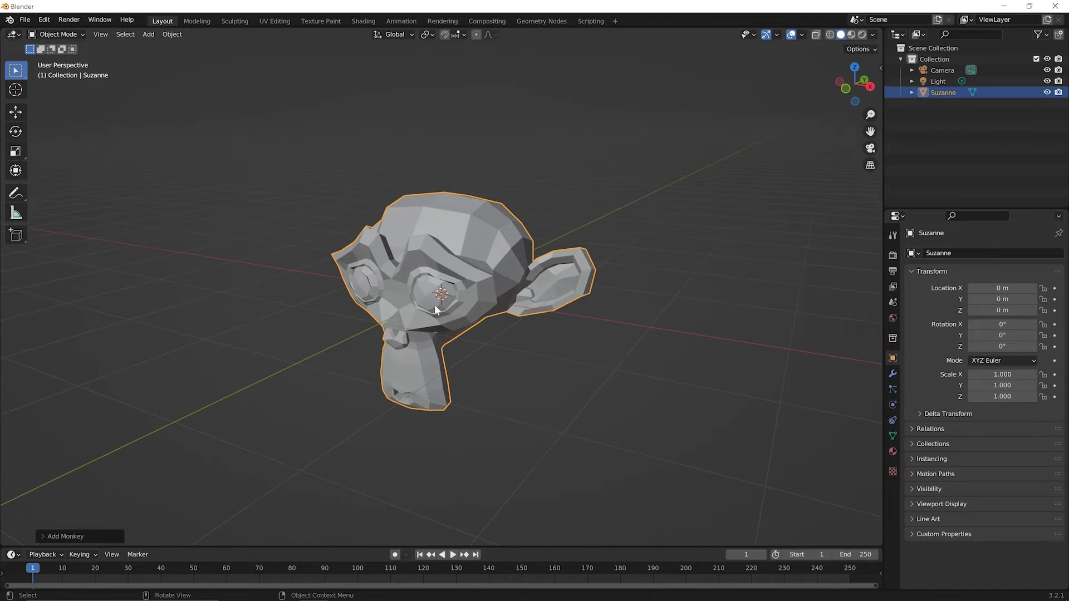
pyautogui.click(893, 375)
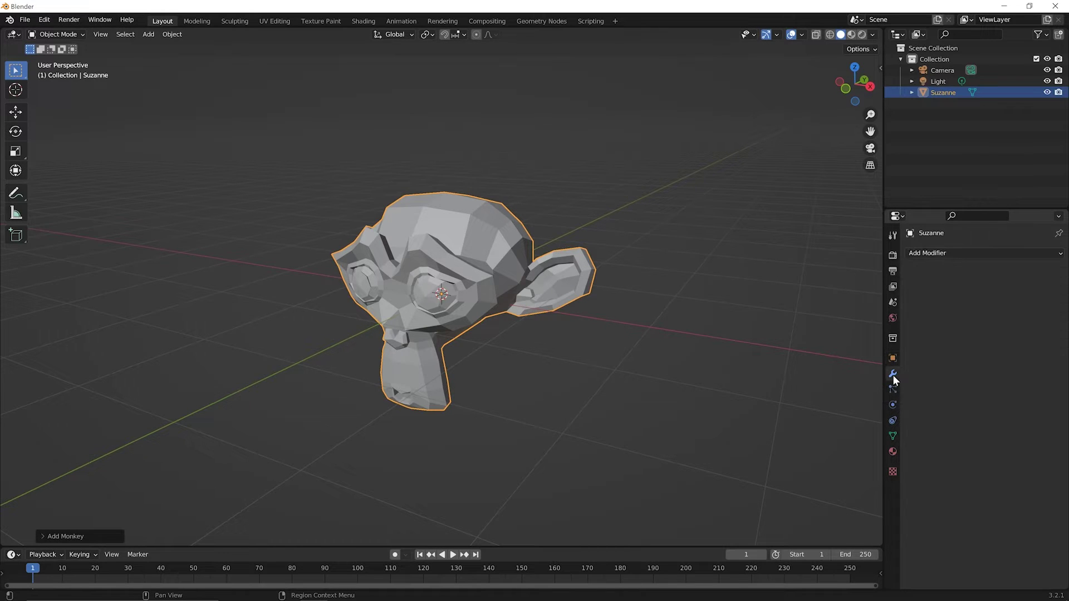
# Give Suzanne a Subdivision Surface modifier with Levels Viewport set to 0.
pyautogui.click(923, 253)
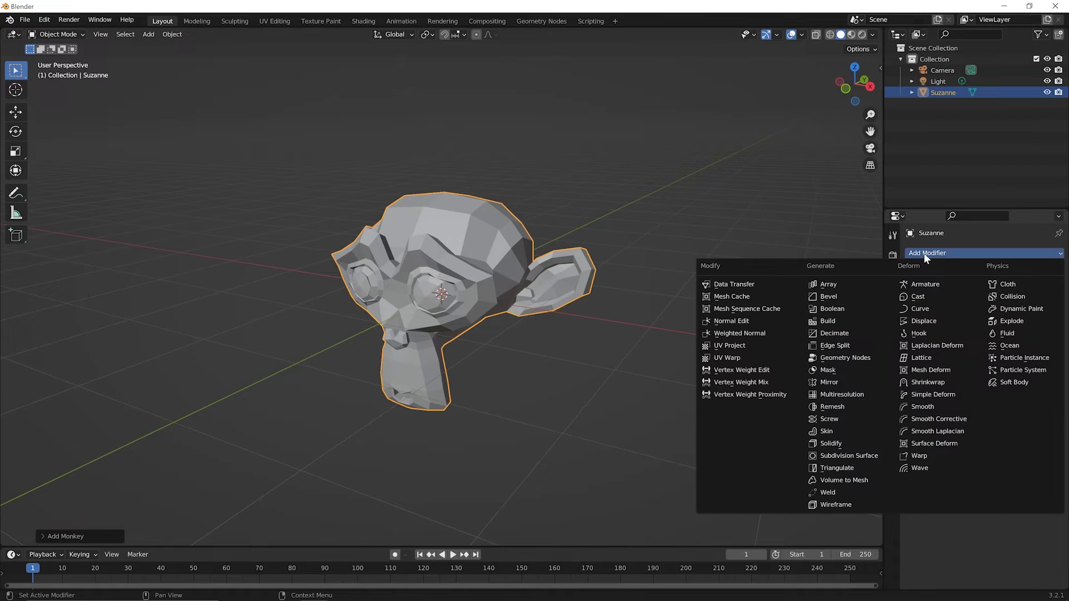
pyautogui.click(867, 456)
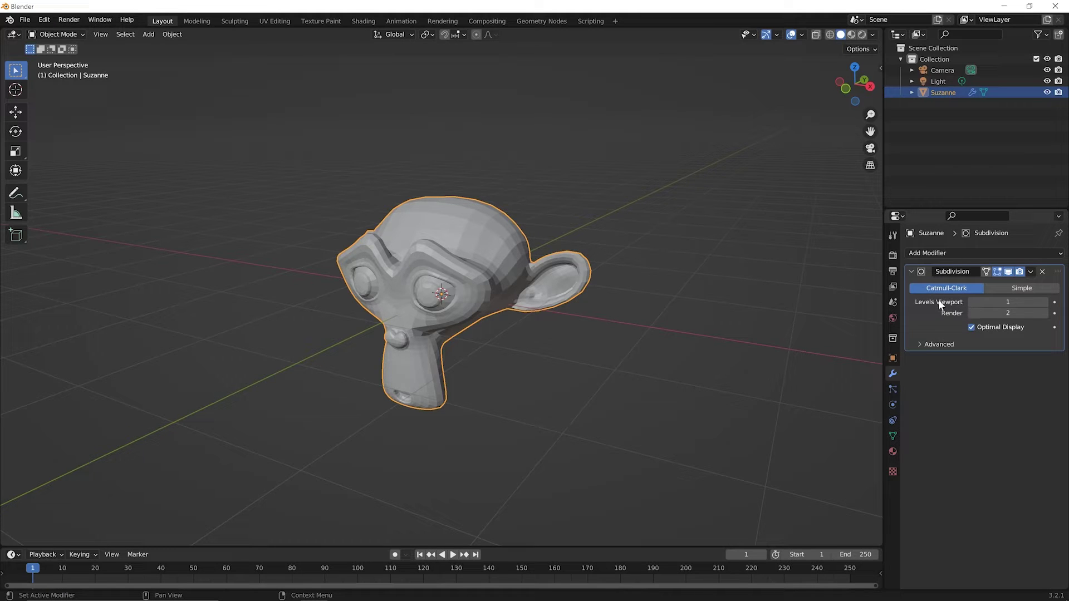
pyautogui.click(970, 301)
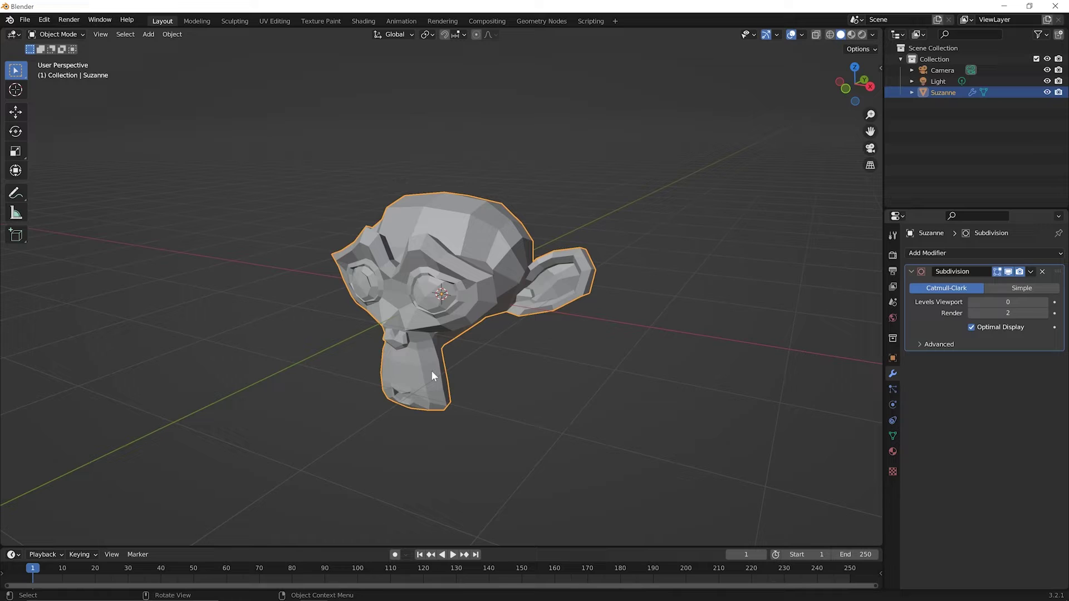
# Enter Edit Mode on Suzanne, deselect all vertices, and orbit around the head.
pyautogui.press('Tab')
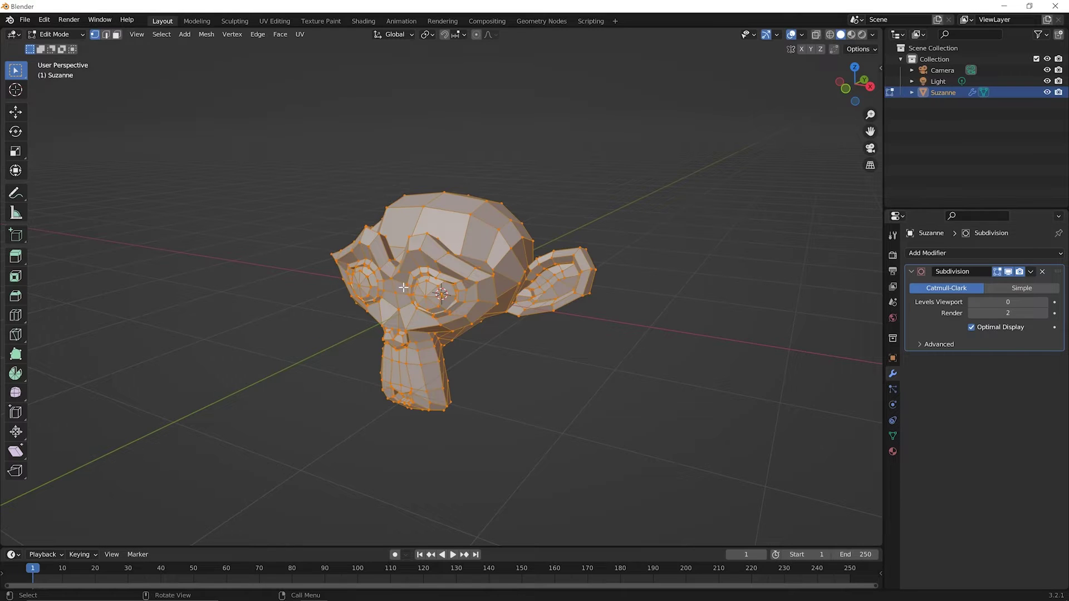
pyautogui.click(307, 282)
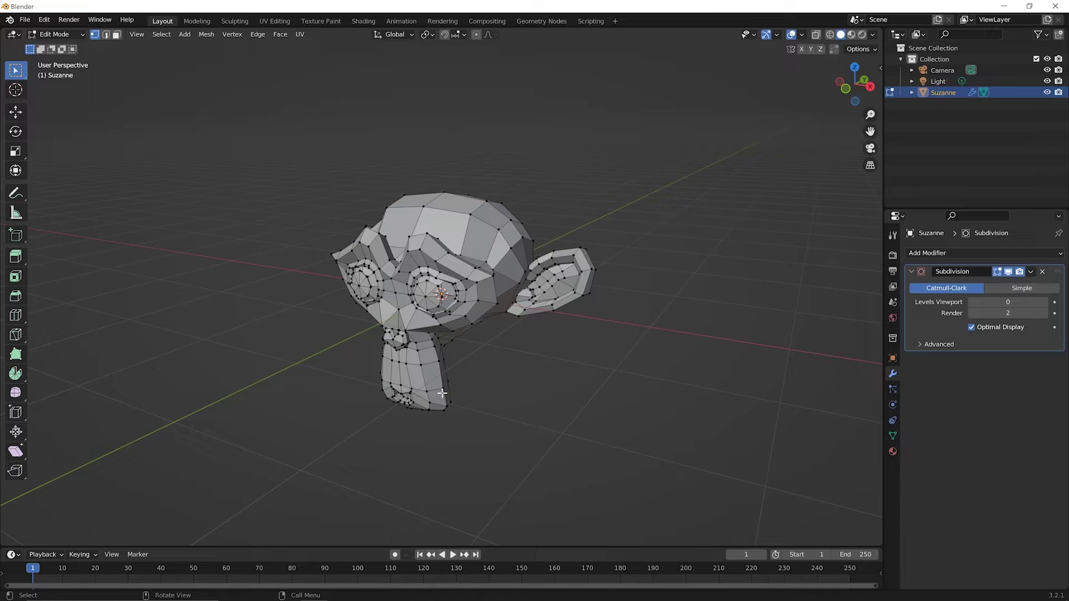
pyautogui.scroll(3, 443, 391)
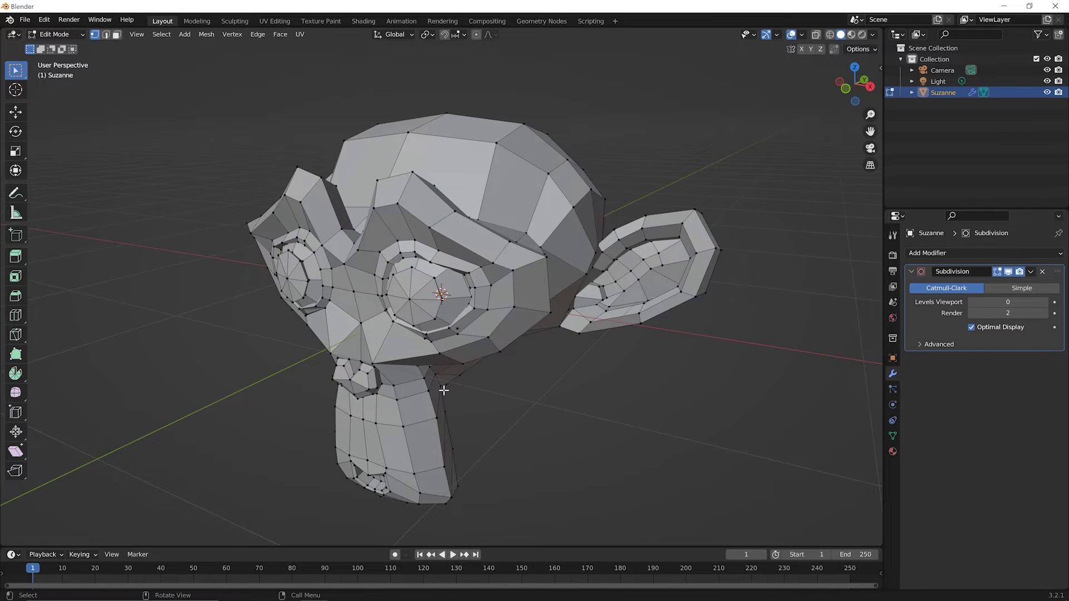
pyautogui.moveTo(445, 393); pyautogui.dragTo(435, 298, button='middle')
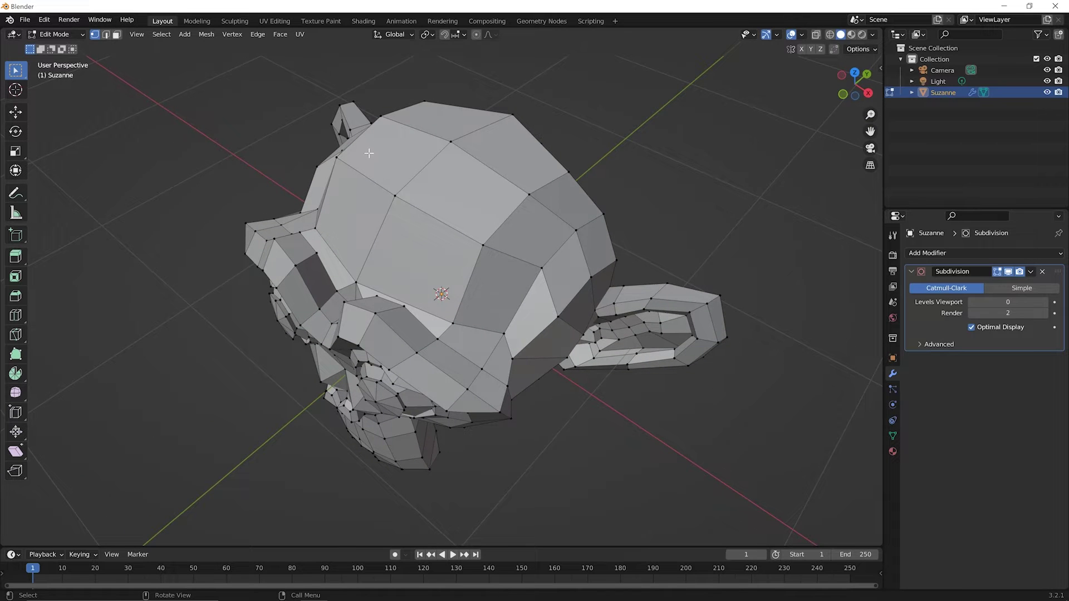
pyautogui.moveTo(473, 192)
pyautogui.mouseDown(button='middle')
pyautogui.moveTo(575, 152)
pyautogui.moveTo(709, 141)
pyautogui.moveTo(679, 126)
pyautogui.moveTo(597, 144)
pyautogui.moveTo(477, 199)
pyautogui.mouseUp(button='middle')
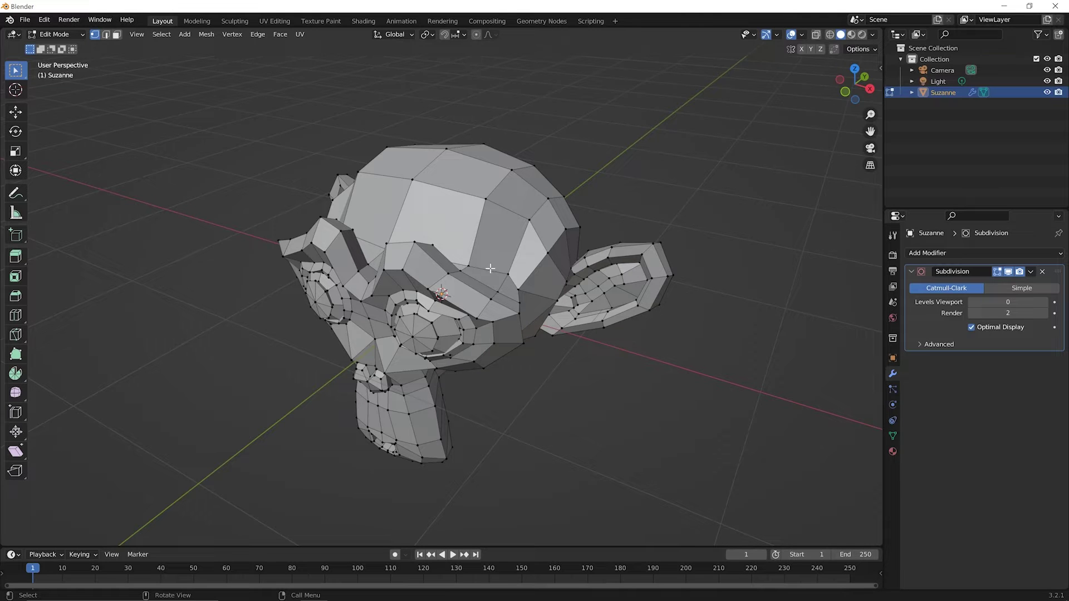
pyautogui.moveTo(463, 398); pyautogui.dragTo(449, 361, button='middle')
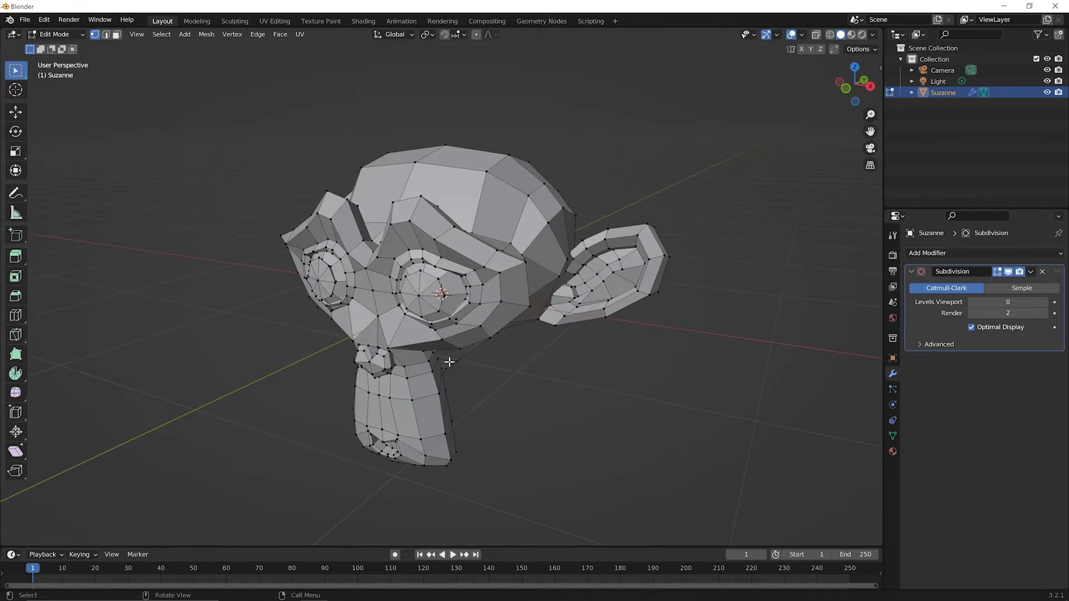
pyautogui.moveTo(476, 198)
pyautogui.mouseDown(button='middle')
pyautogui.moveTo(490, 200)
pyautogui.moveTo(471, 212)
pyautogui.mouseUp(button='middle')
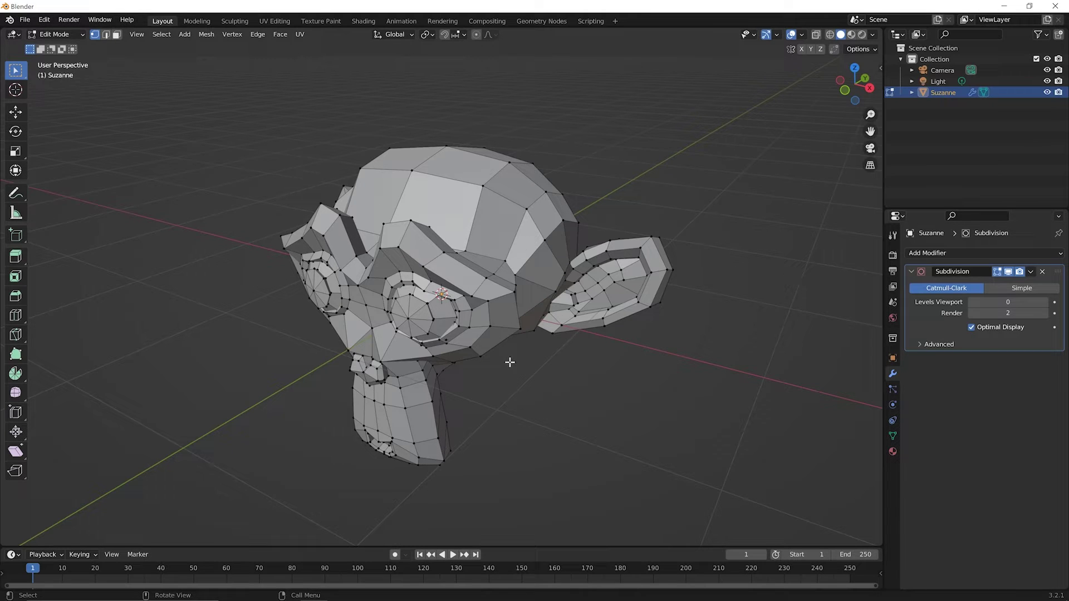
# Return Suzanne to Object Mode and raise viewport subdivision levels to 2.
pyautogui.press('Tab')
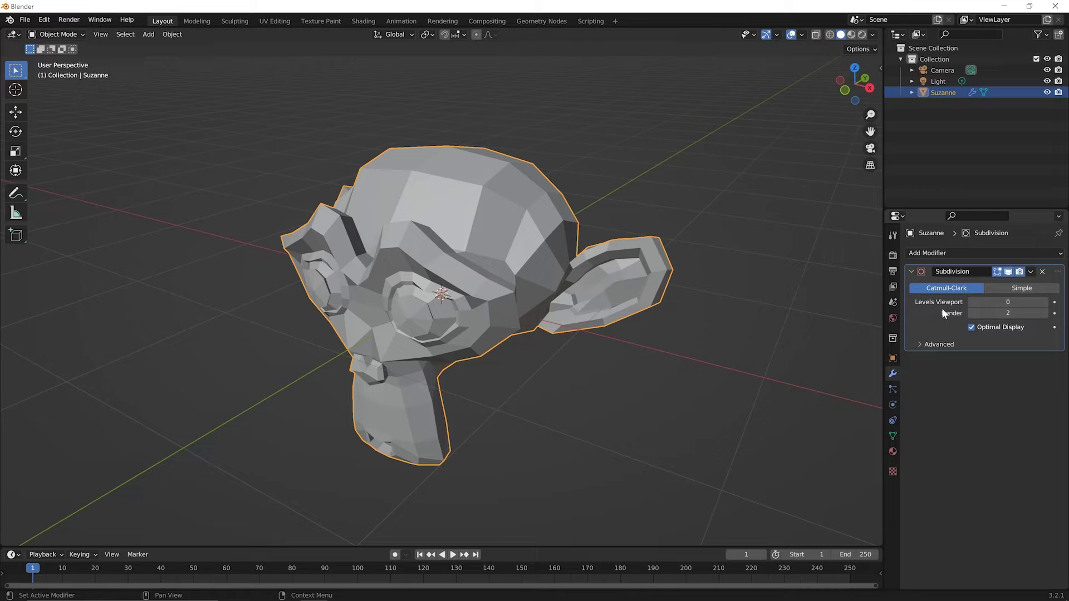
pyautogui.click(1046, 303)
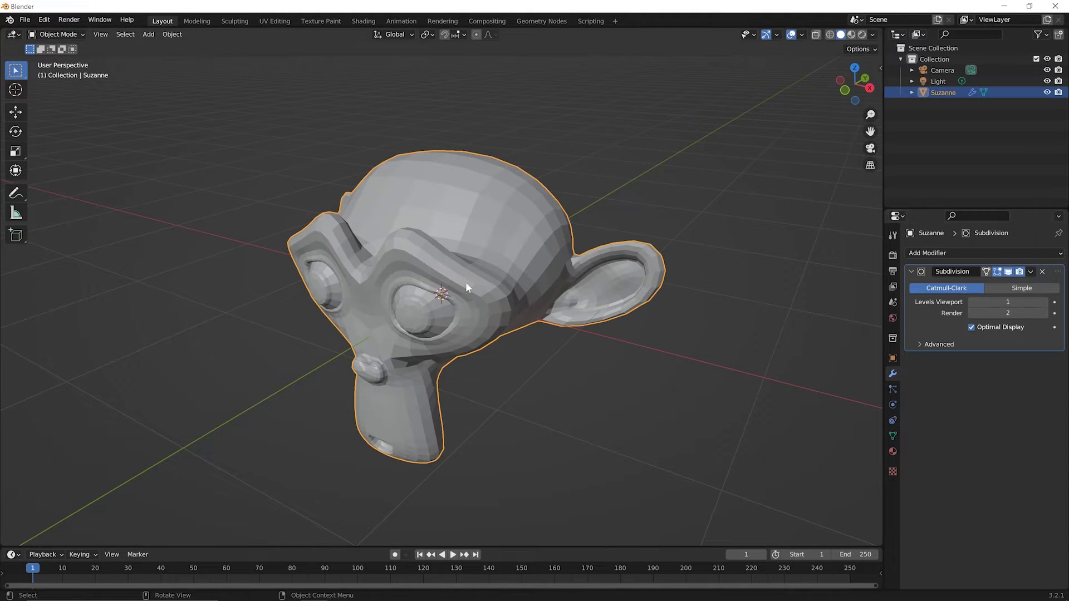
pyautogui.moveTo(465, 282); pyautogui.dragTo(910, 456, button='middle')
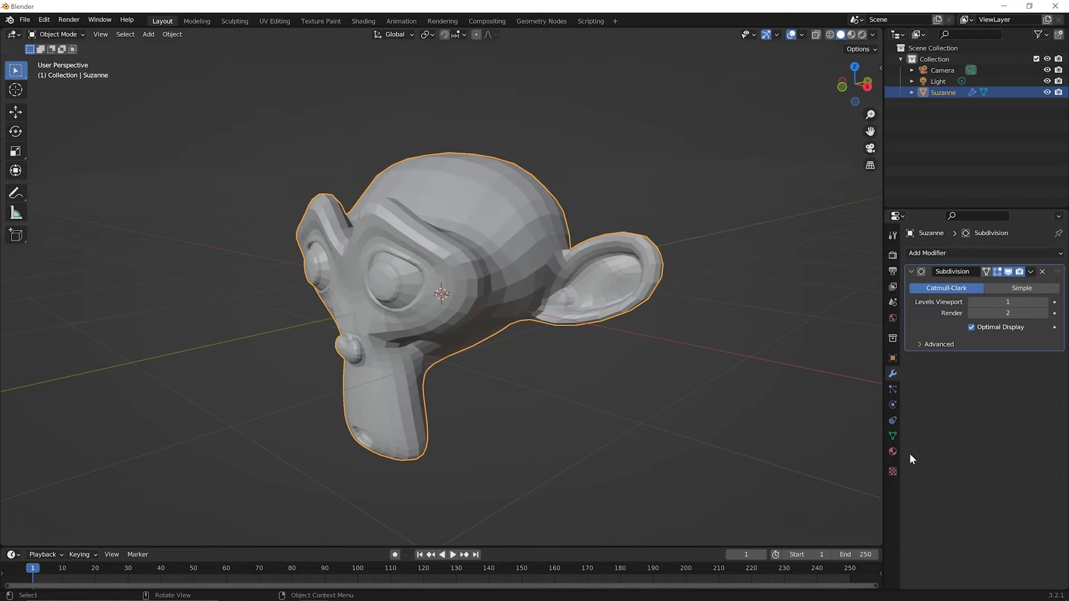
pyautogui.click(1046, 304)
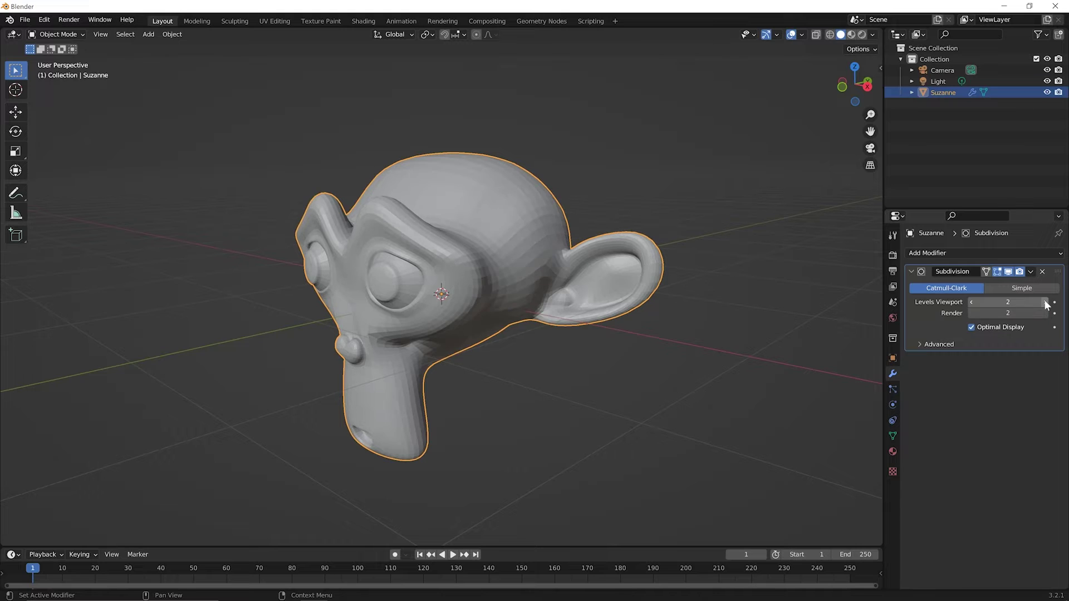
pyautogui.moveTo(638, 304); pyautogui.dragTo(663, 315, button='middle')
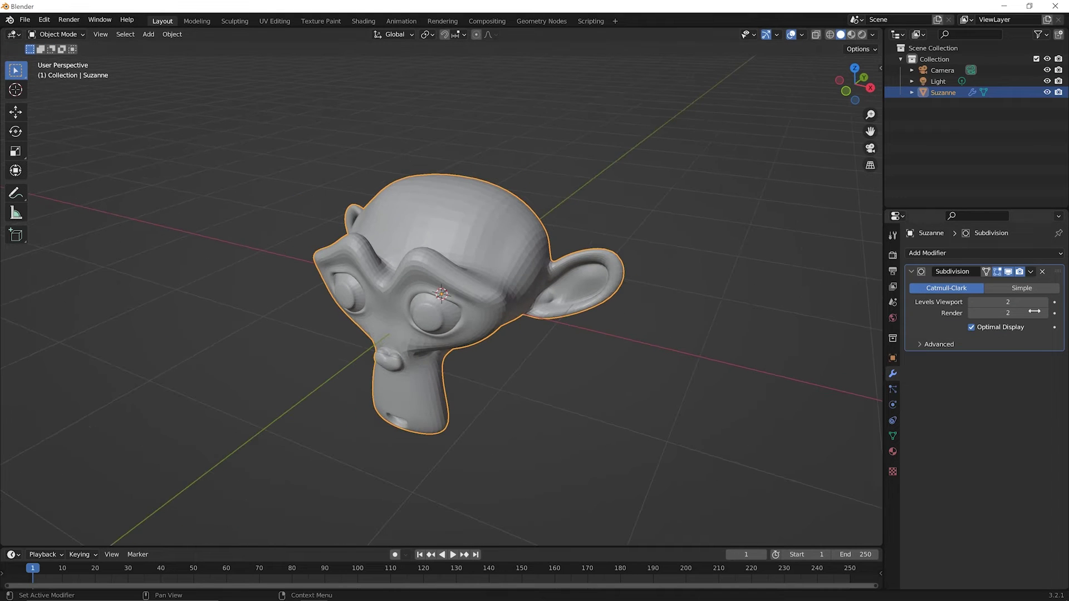
# Raise viewport subdivision levels to 4 and orbit to inspect the smooth head.
pyautogui.click(1045, 302)
pyautogui.click(1046, 302)
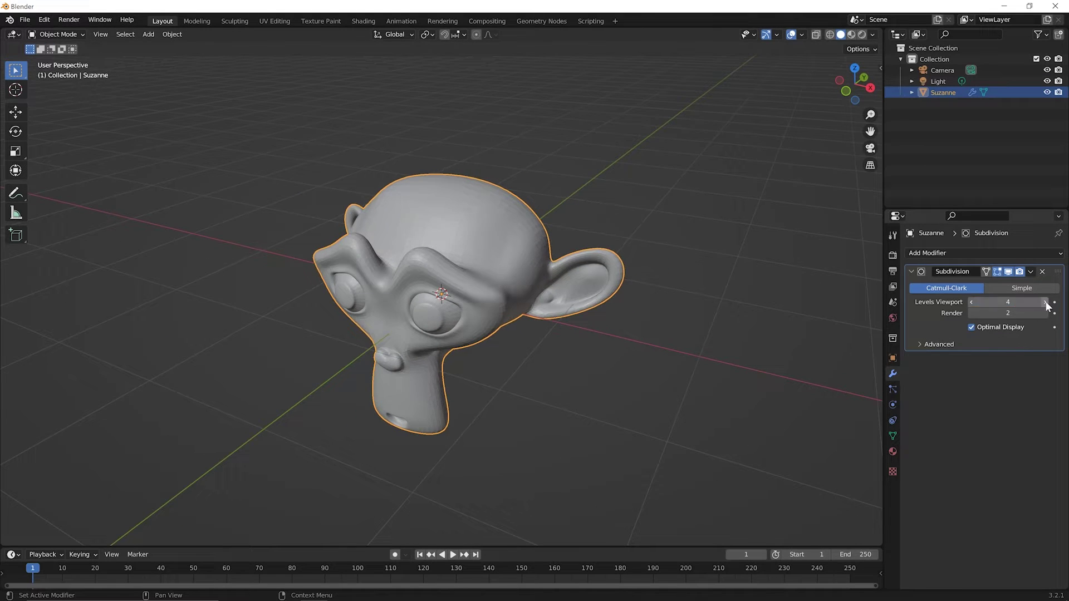
pyautogui.moveTo(737, 381); pyautogui.dragTo(454, 370, button='middle')
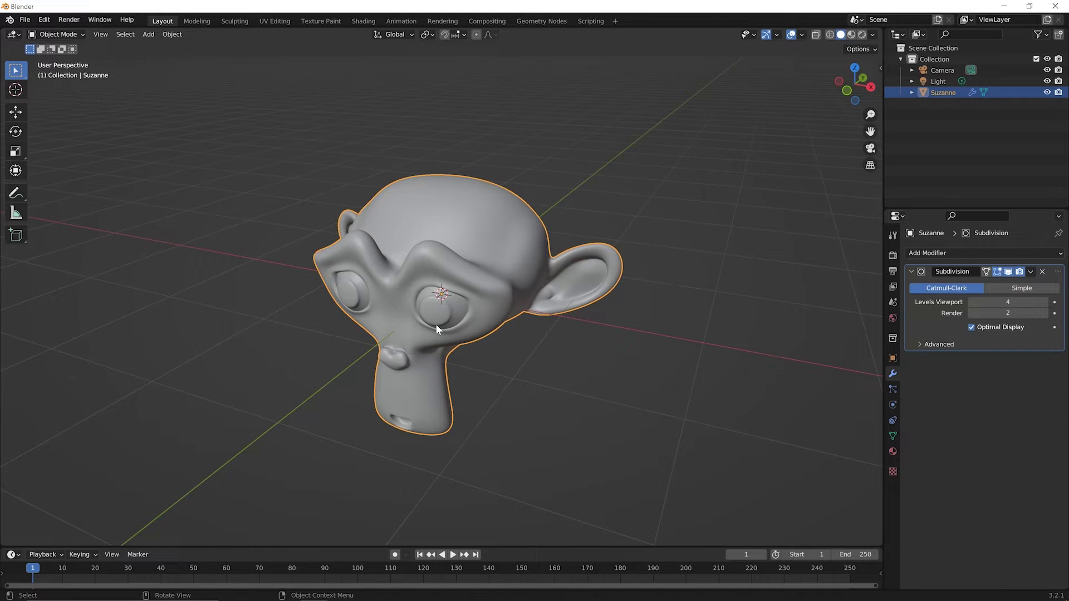
pyautogui.moveTo(436, 324); pyautogui.dragTo(520, 308, button='middle')
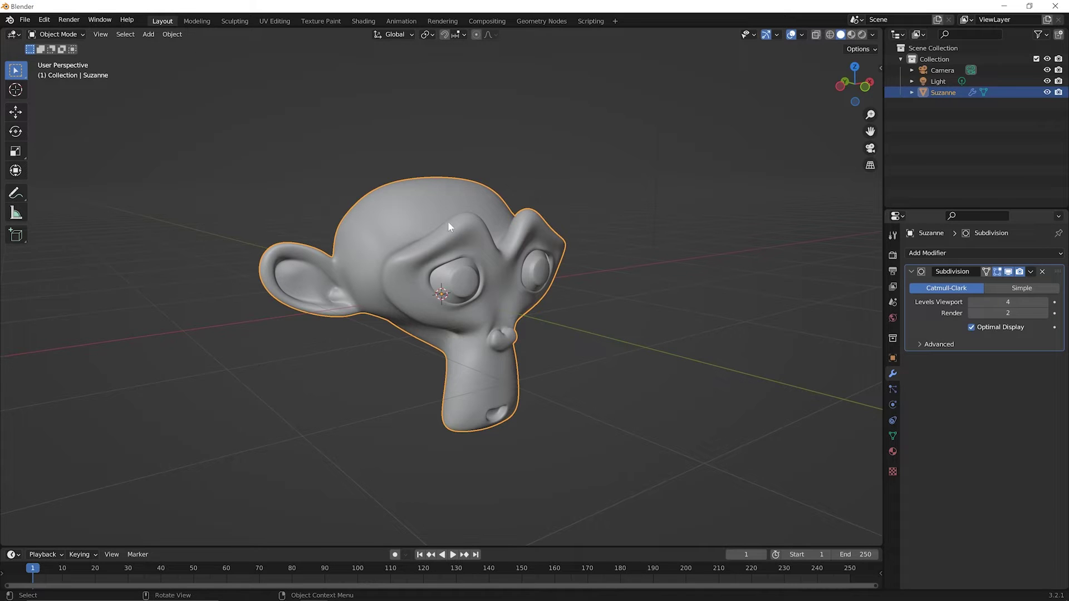
pyautogui.moveTo(449, 225); pyautogui.dragTo(346, 275, button='middle')
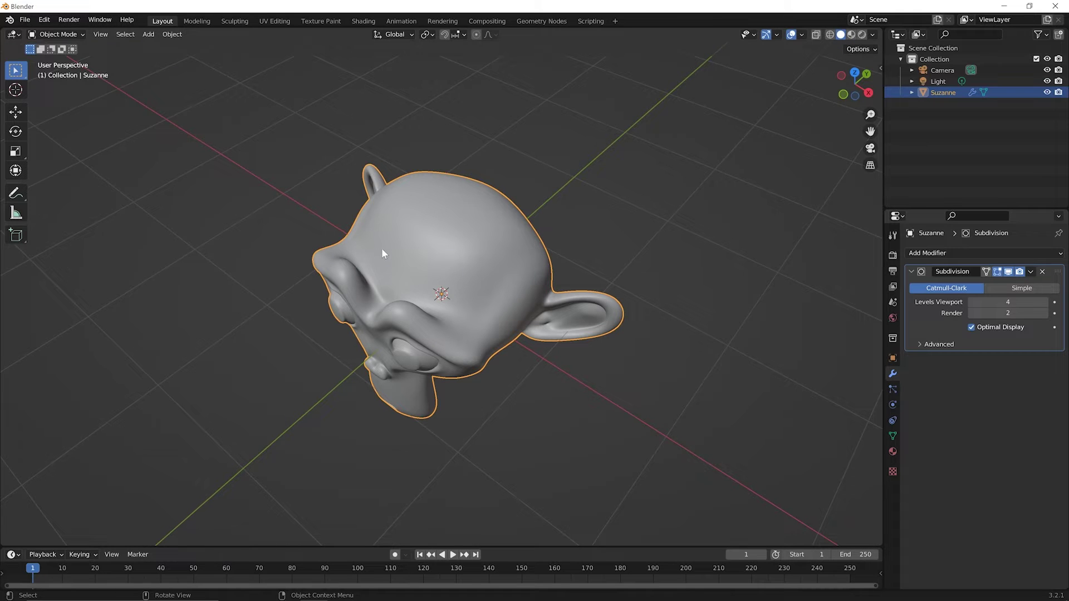
pyautogui.moveTo(394, 271); pyautogui.dragTo(427, 381, button='middle')
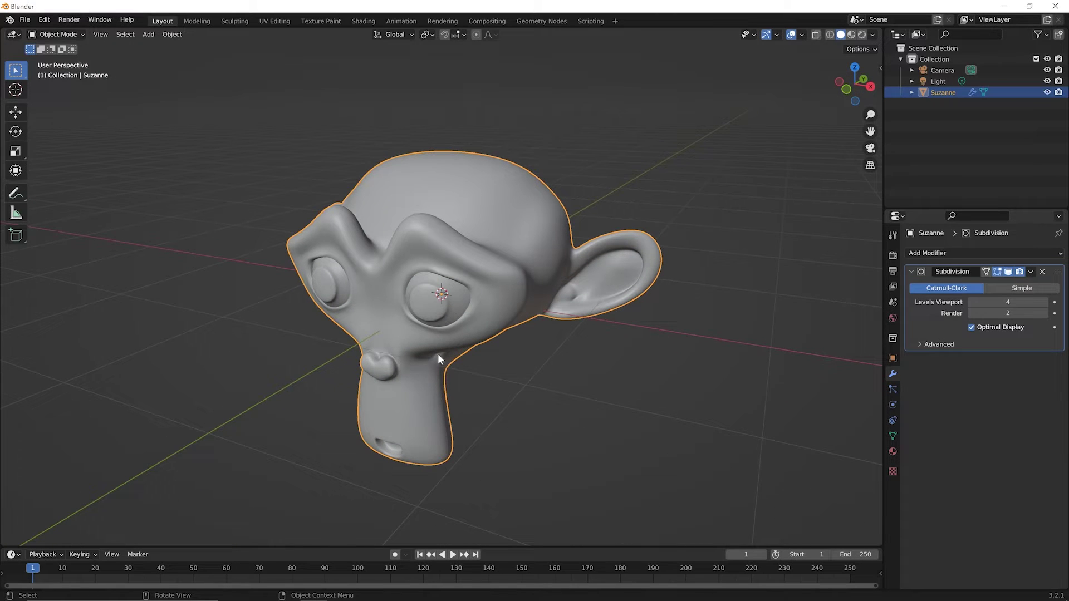
# Delete Suzanne and add a new cube mesh at the origin, viewed from above.
pyautogui.press('x')
pyautogui.click(436, 287)
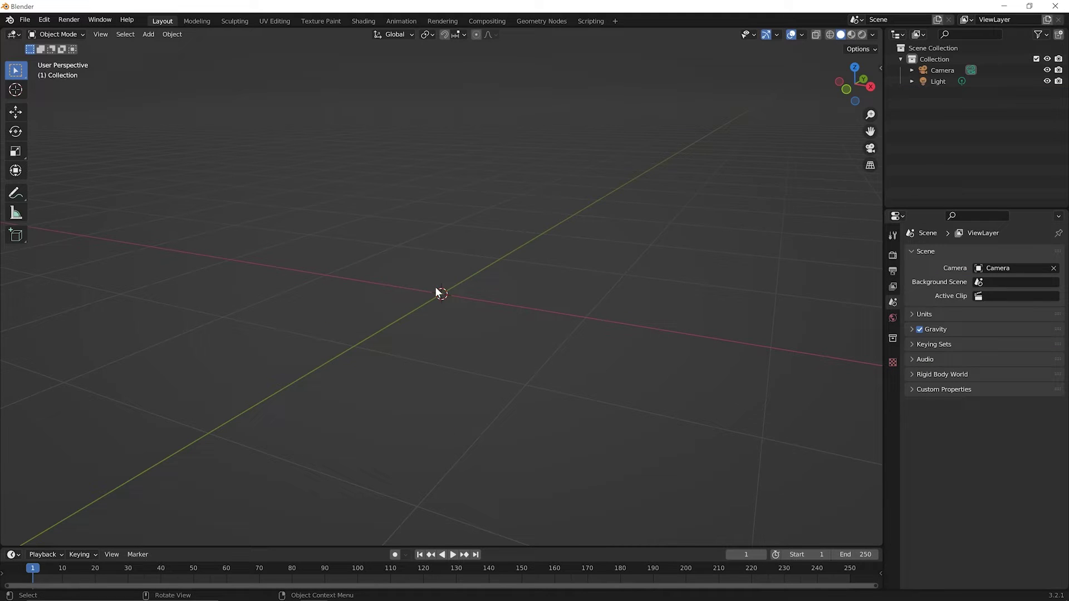
pyautogui.hotkey('shift', 'a')
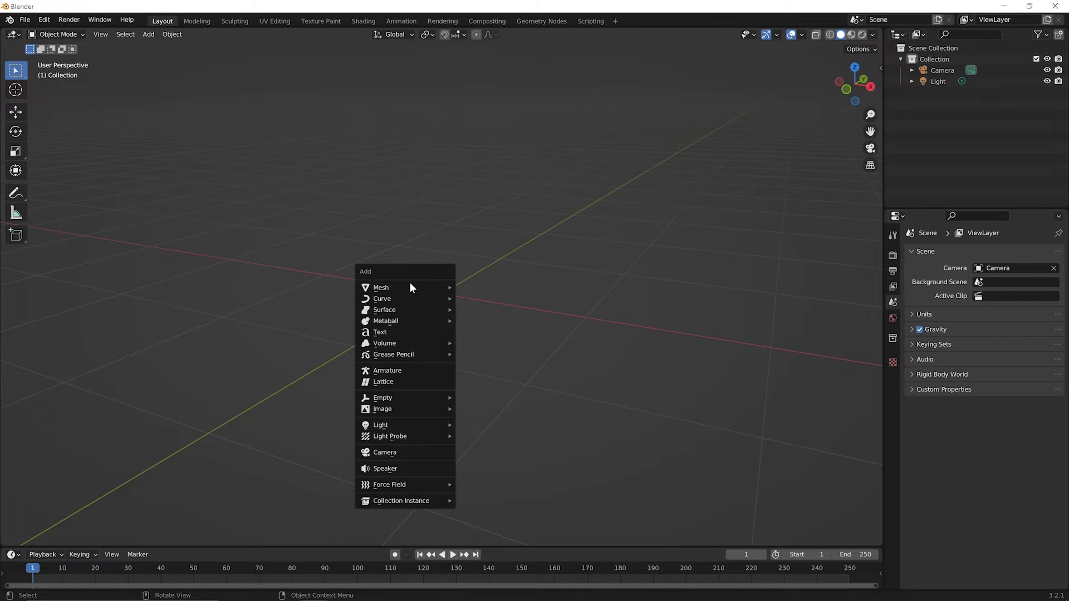
pyautogui.moveTo(409, 288)
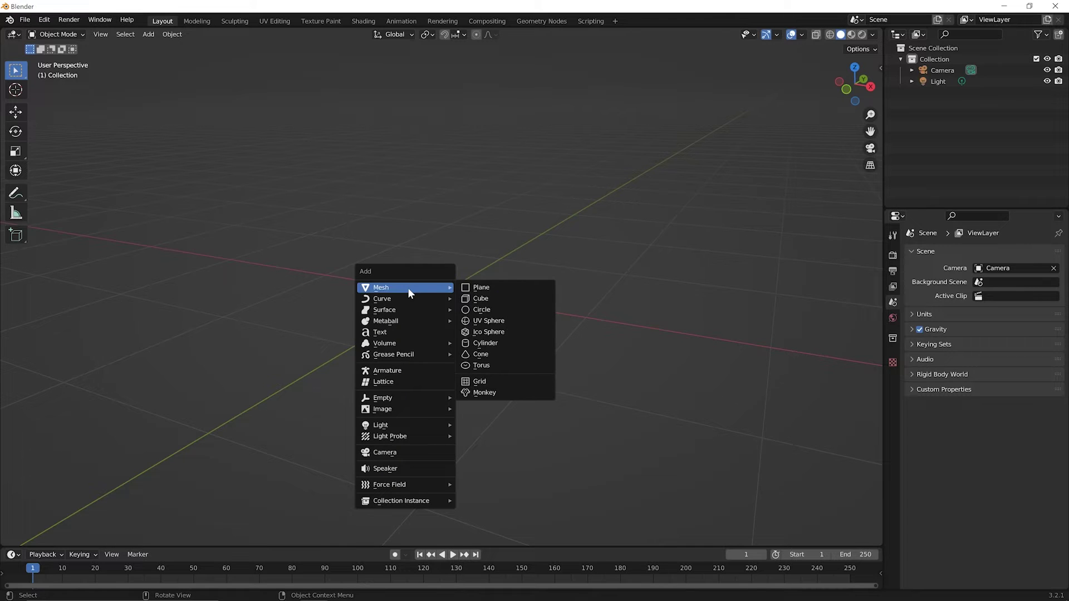
pyautogui.click(476, 299)
pyautogui.scroll(-3, 469, 296)
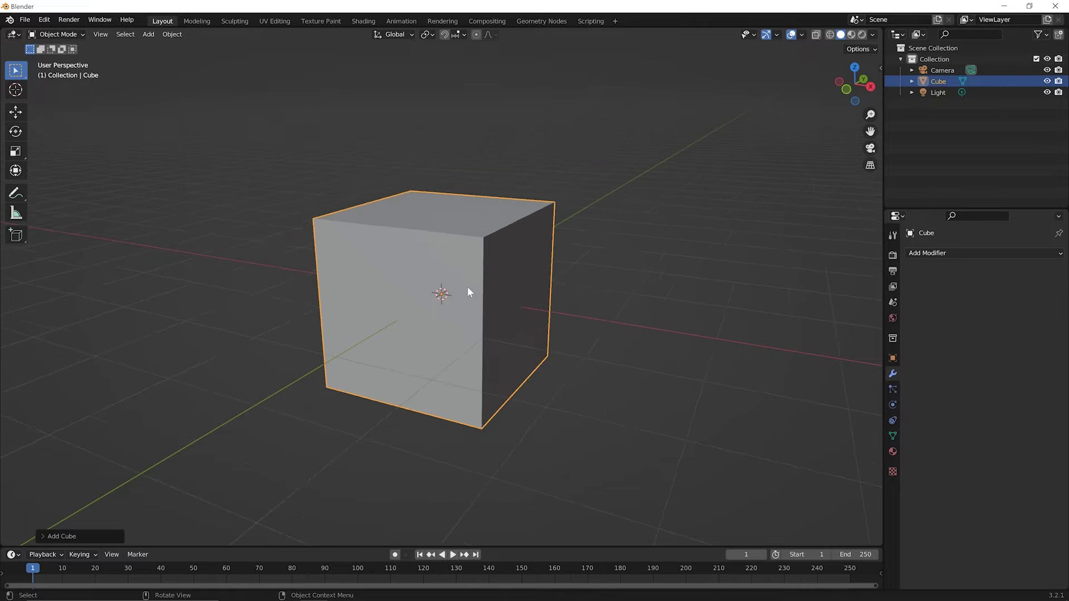
pyautogui.moveTo(467, 292); pyautogui.dragTo(454, 327, button='middle')
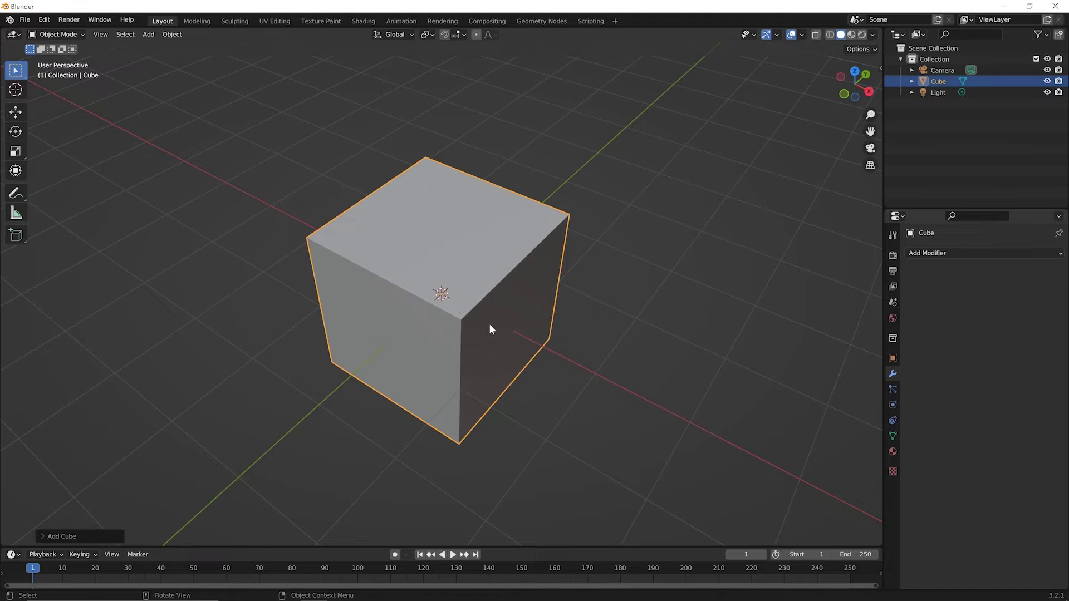
pyautogui.click(942, 253)
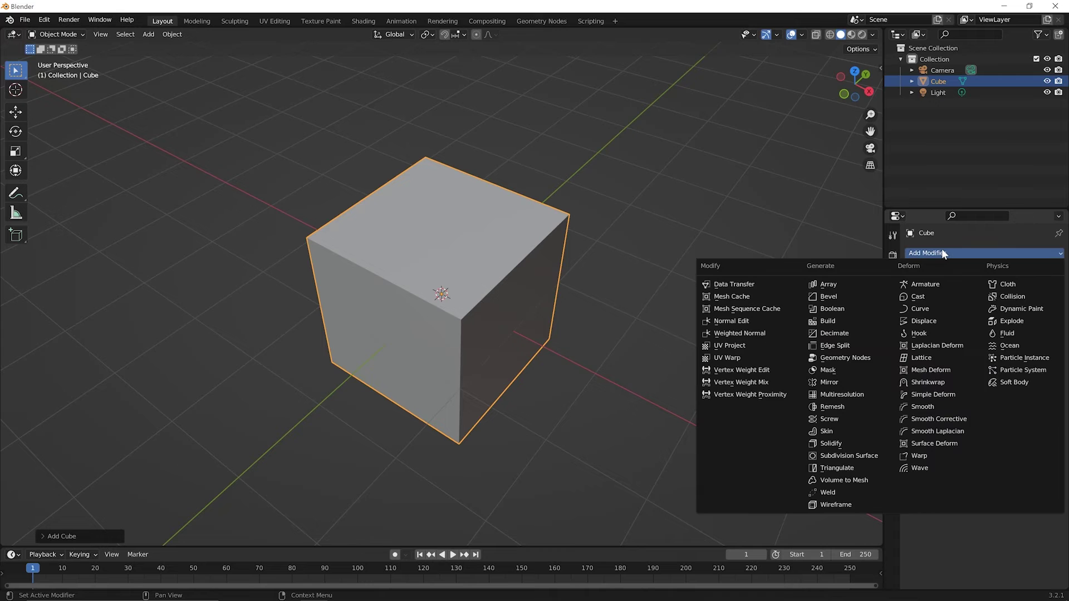
# Add a Subdivision Surface modifier to the cube, rounding it at viewport level 1.
pyautogui.click(858, 456)
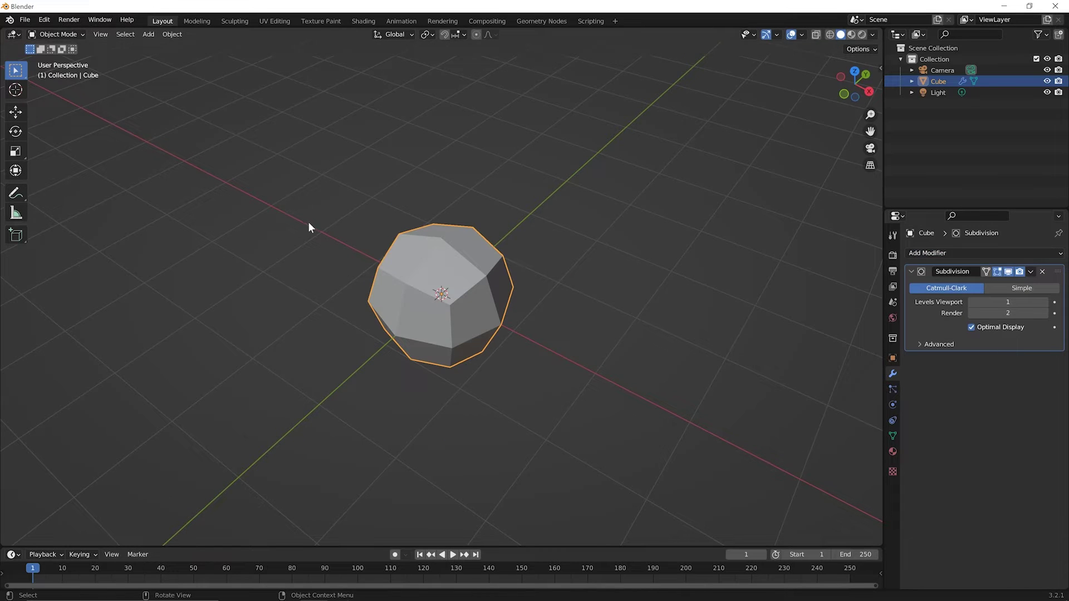
pyautogui.moveTo(490, 351); pyautogui.dragTo(508, 338, button='middle')
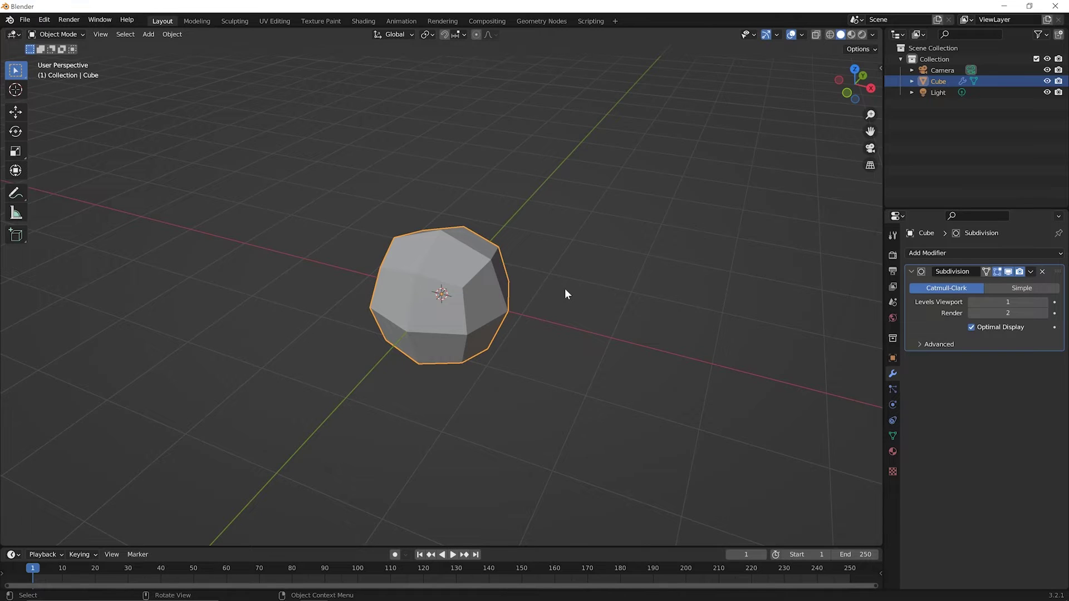
# Switch to Front Orthographic view and zoom in on the subdivided cube.
pyautogui.press('KP_1')
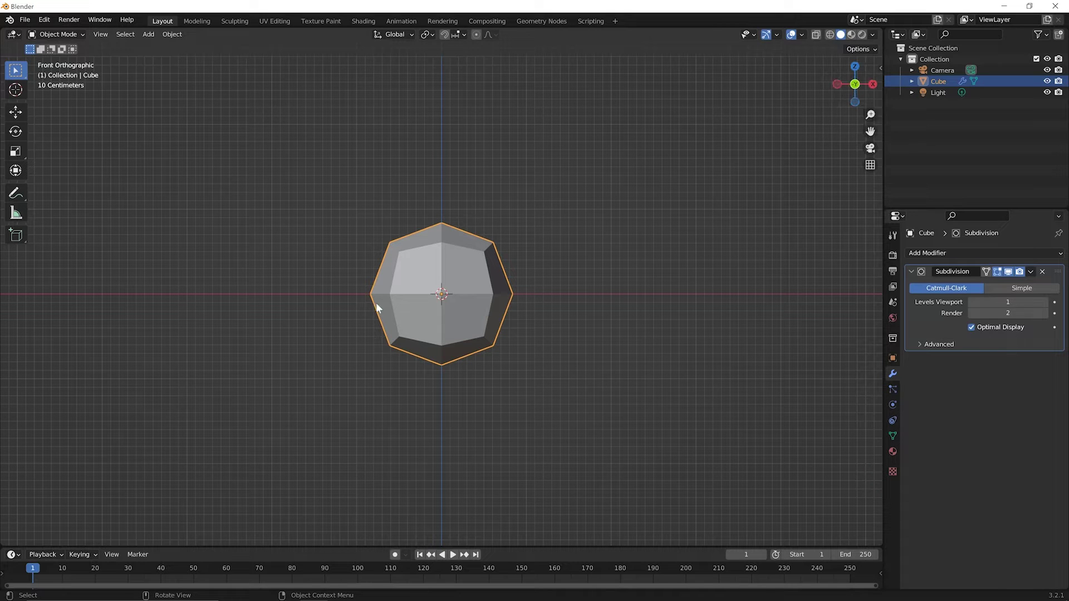
pyautogui.scroll(2, 446, 296)
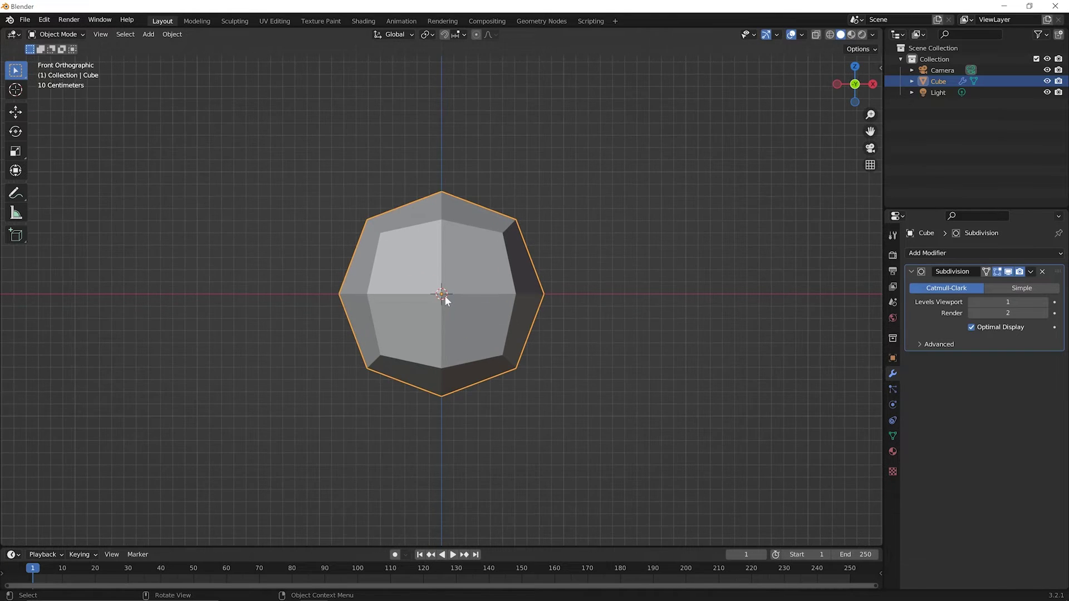
pyautogui.scroll(1, 445, 295)
pyautogui.scroll(1, 446, 295)
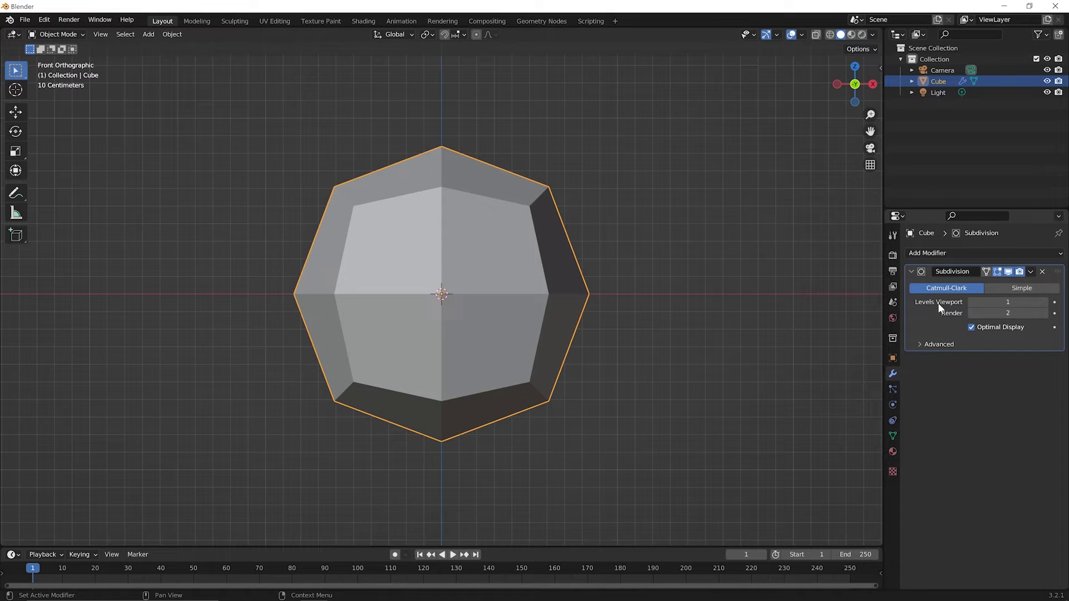
pyautogui.click(971, 302)
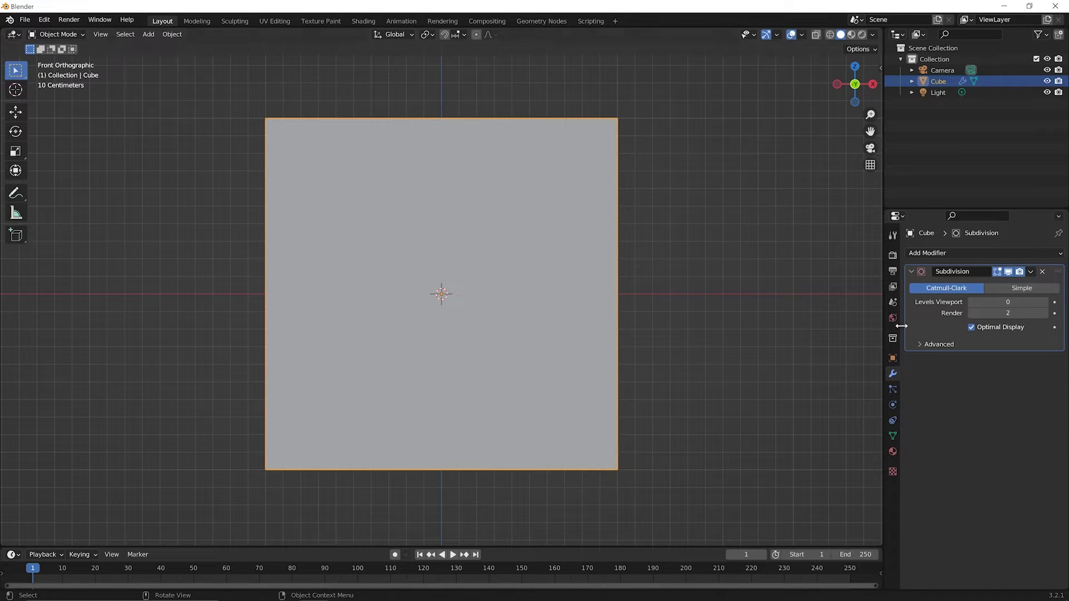
pyautogui.click(1046, 302)
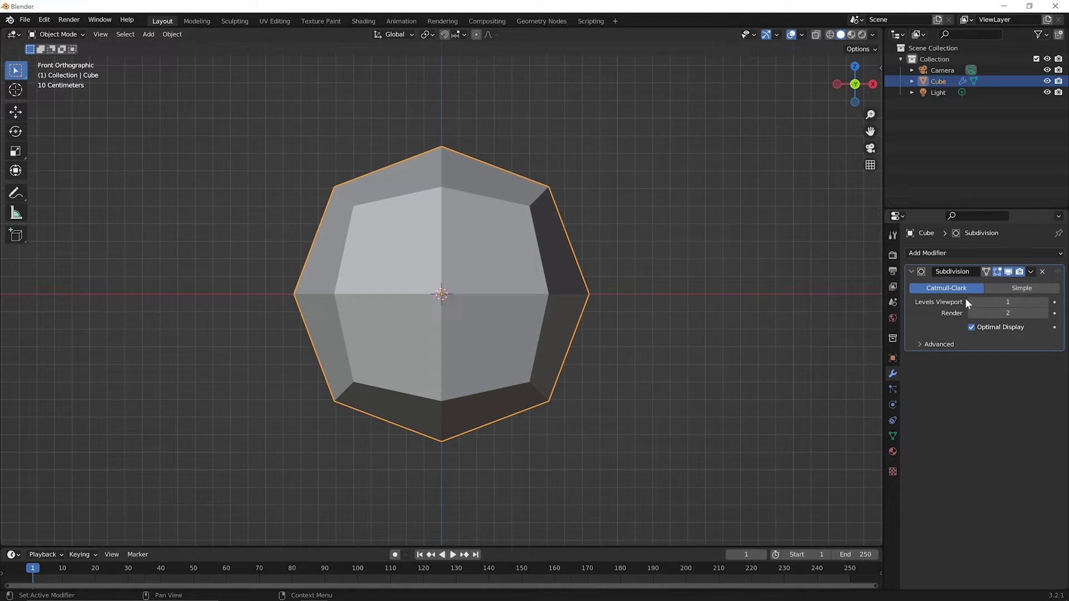
# Raise the cube's viewport subdivision level from 1 to 4, then step it back down.
pyautogui.click(1045, 302)
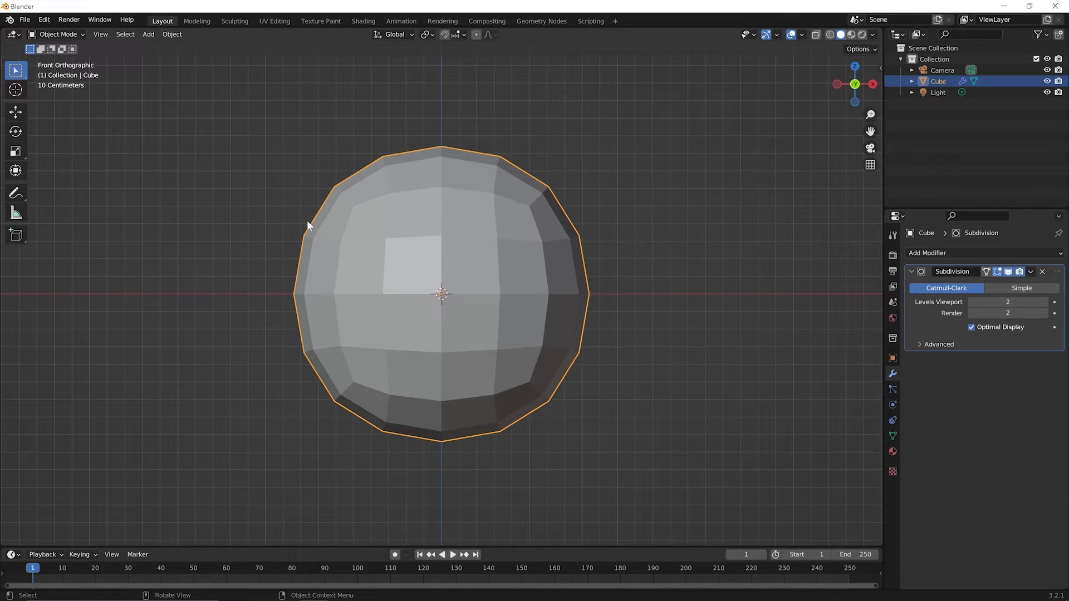
pyautogui.click(1042, 301)
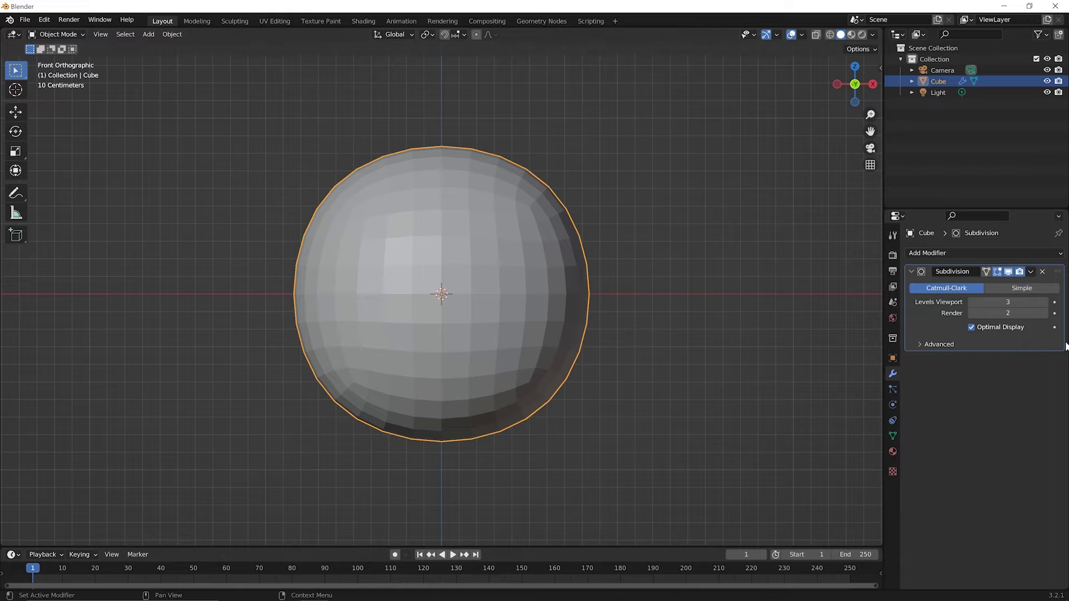
pyautogui.click(1044, 301)
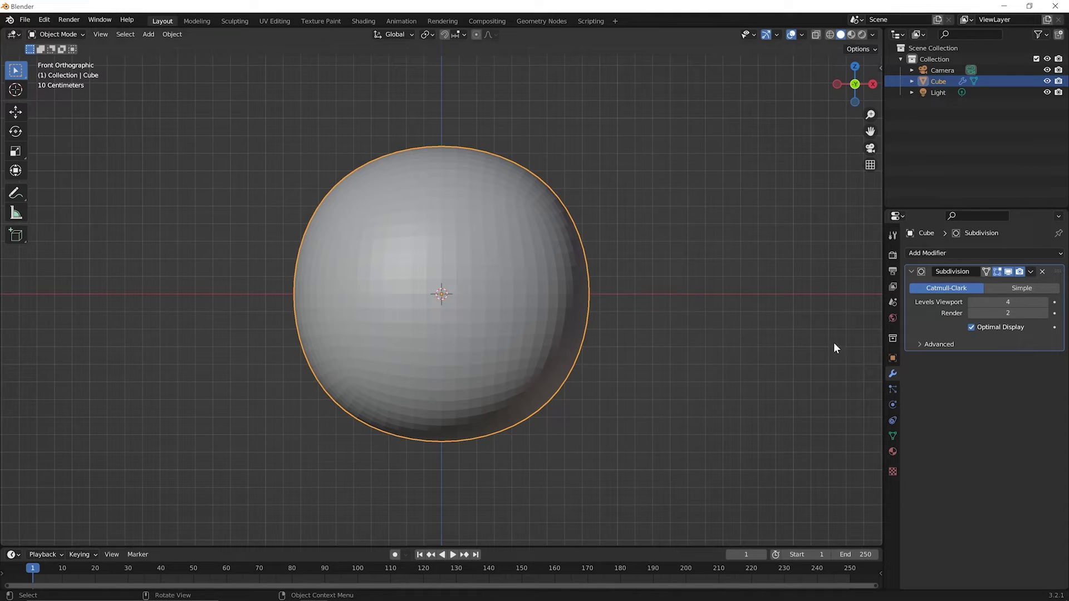
pyautogui.click(972, 302)
# Lower the viewport subdivision level to 0, then raise it back to 2.
pyautogui.click(972, 301)
pyautogui.click(972, 302)
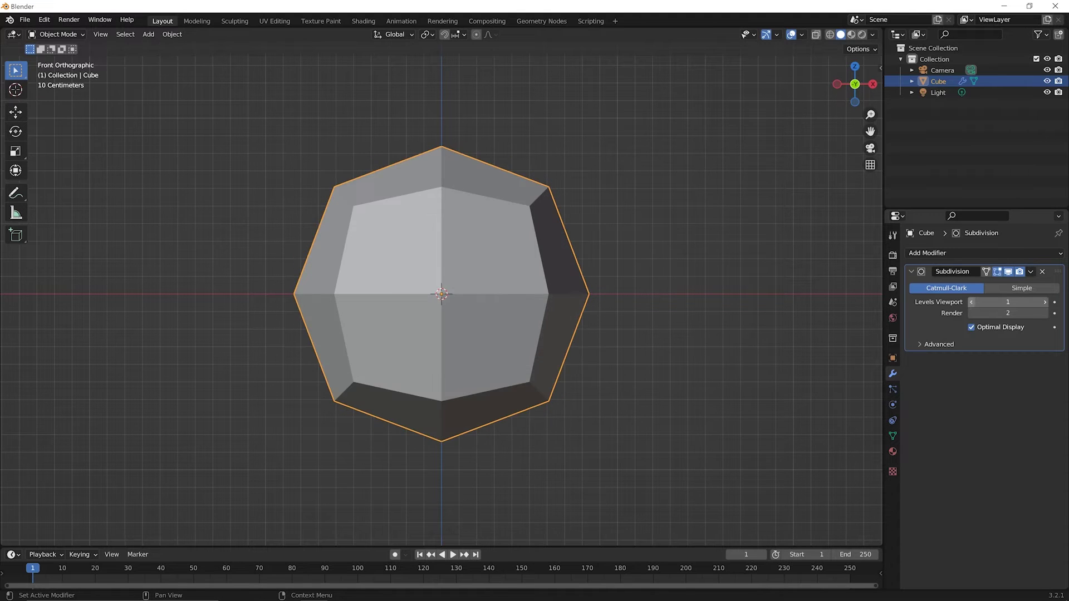
pyautogui.click(971, 302)
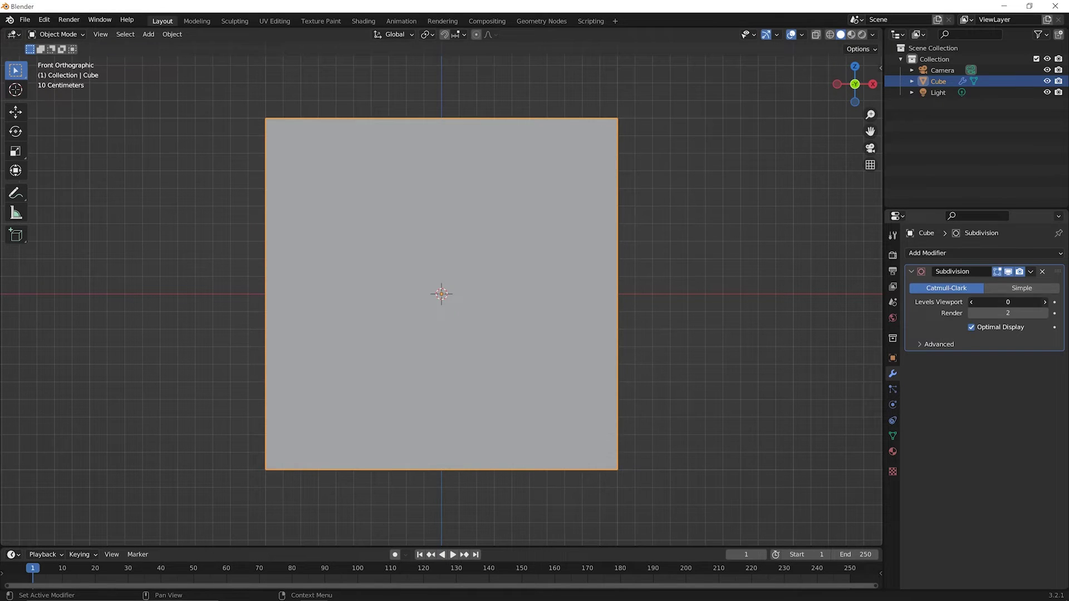
pyautogui.click(1045, 301)
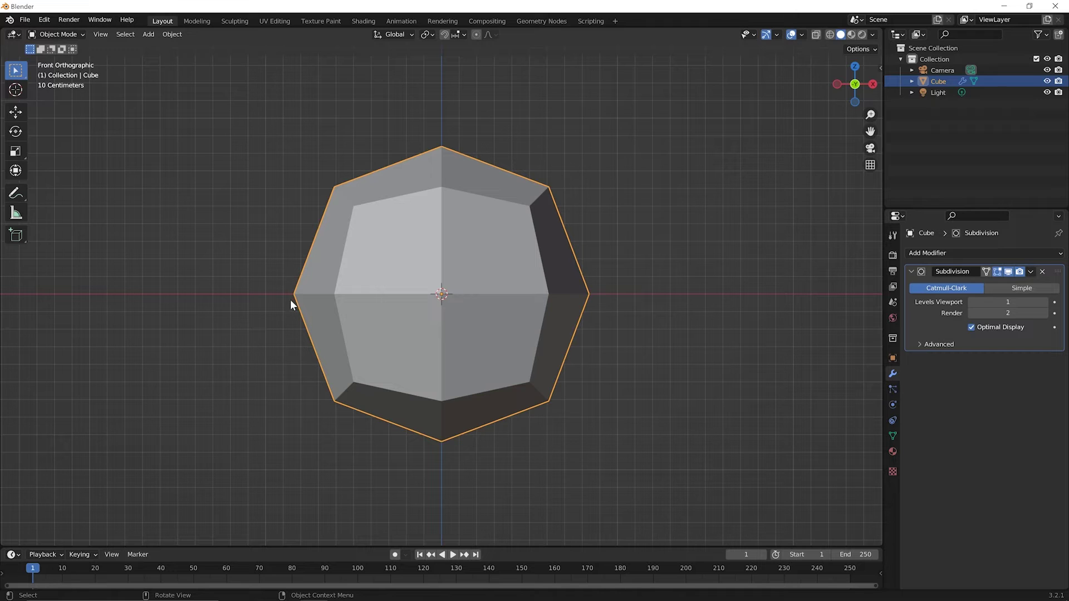
pyautogui.click(1045, 302)
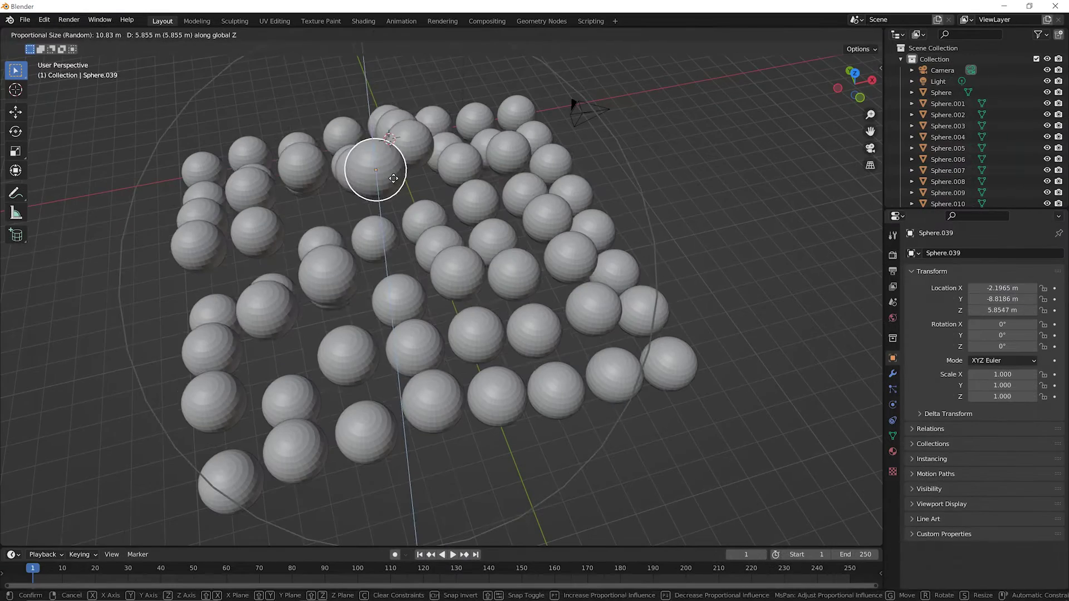
# Raise the Subdivision modifier's Levels Viewport to 4, turning the cube into a smooth sphere.
pyautogui.moveTo(401, 179); pyautogui.dragTo(396, 144)
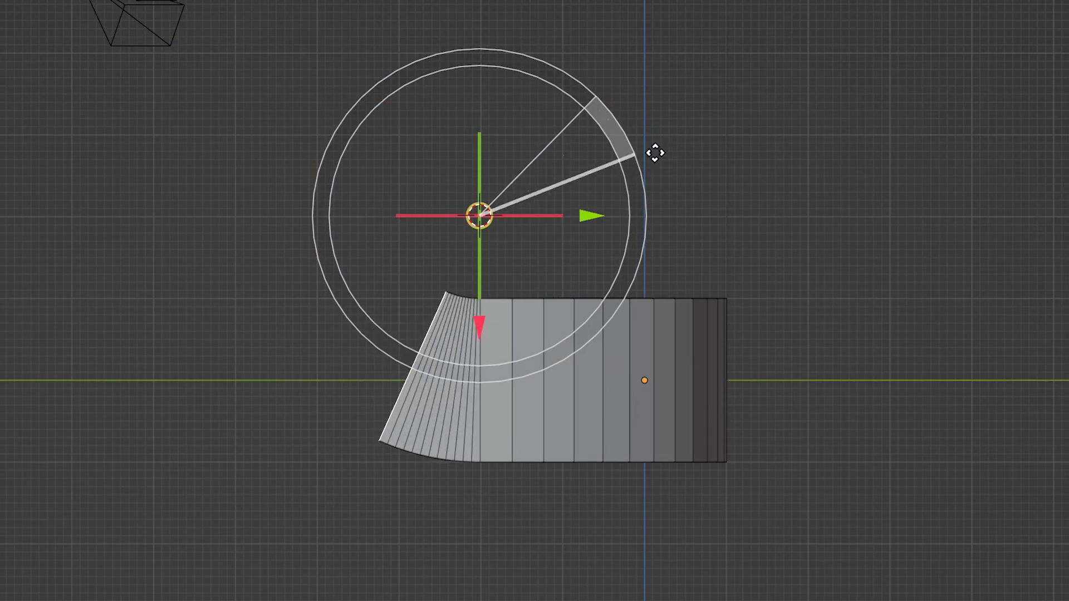
pyautogui.moveTo(654, 153); pyautogui.dragTo(653, 227)
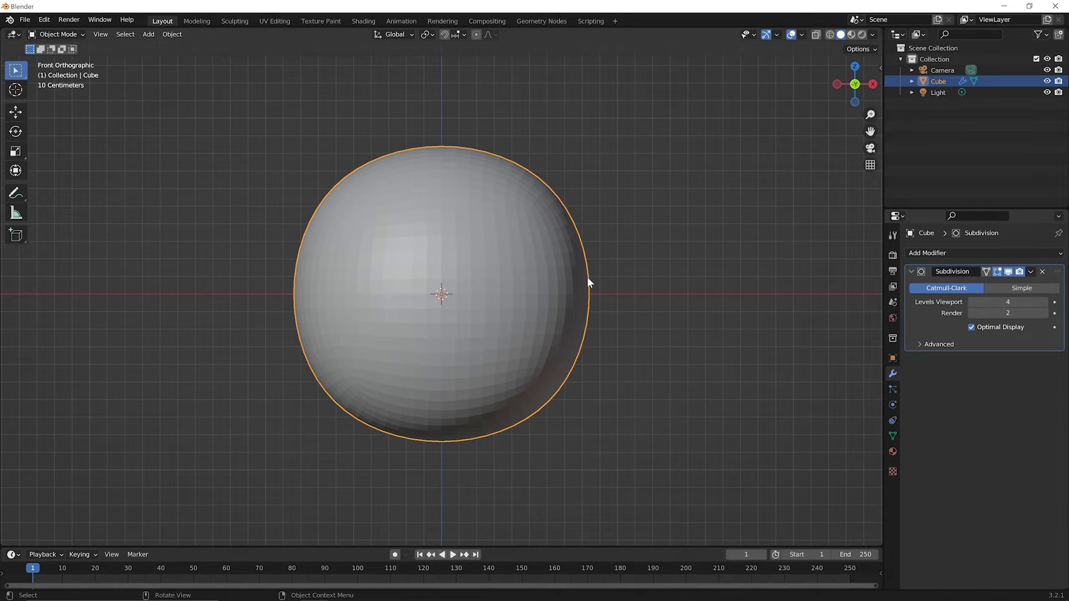
# Orbit to a perspective view and enter Edit Mode with the box cage around the sphere.
pyautogui.moveTo(587, 277); pyautogui.dragTo(574, 329, button='middle')
pyautogui.scroll(-5, 624, 299)
pyautogui.scroll(2, 466, 317)
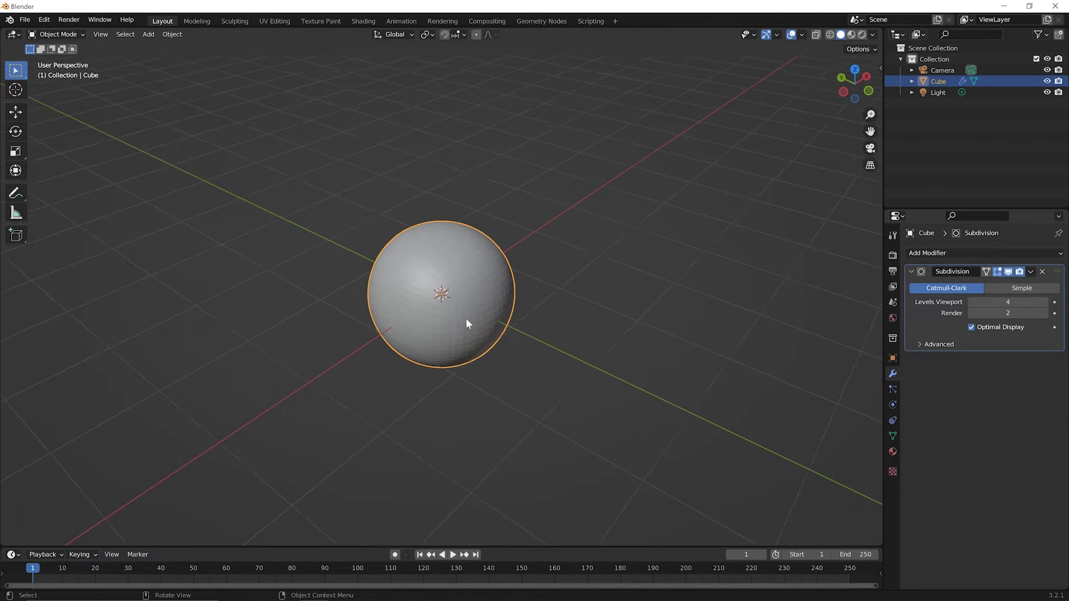
pyautogui.scroll(2, 467, 322)
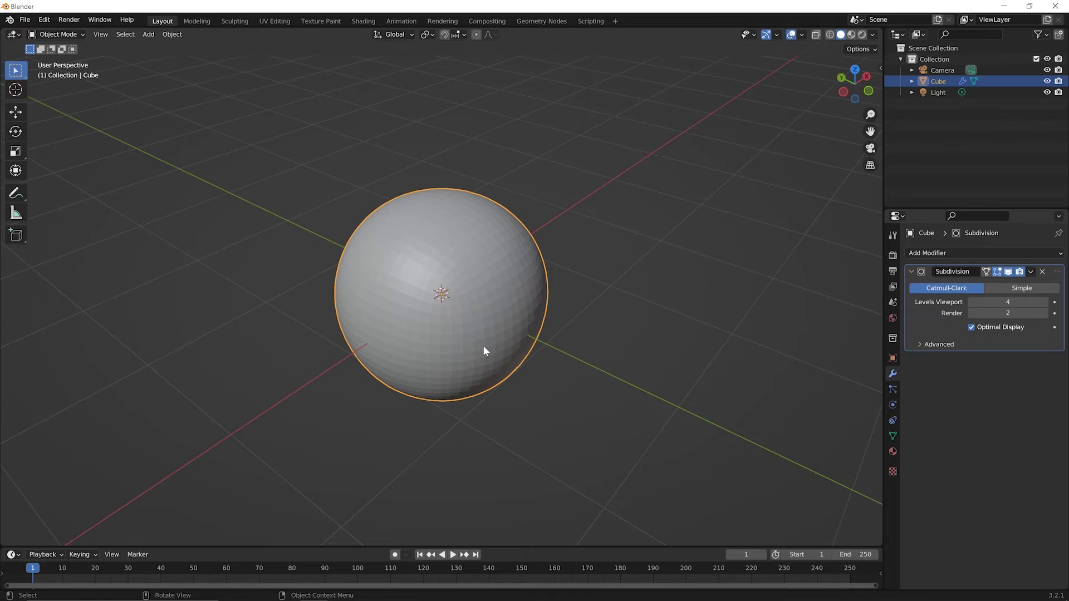
pyautogui.press('Tab')
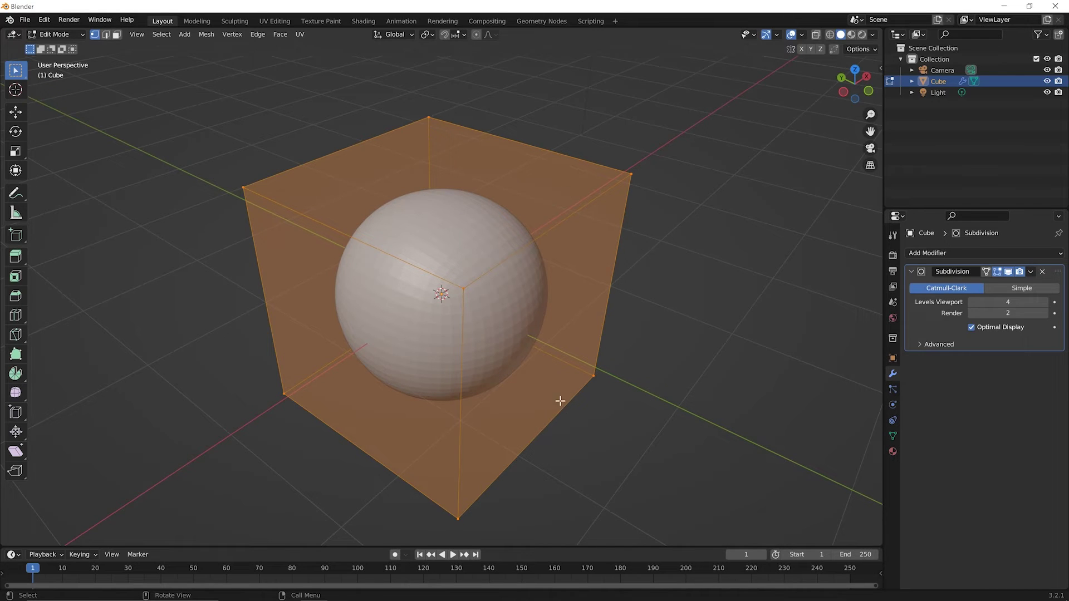
# In face select mode, pick the right face, start a Y-axis move, cancel it, then deselect.
pyautogui.click(251, 145)
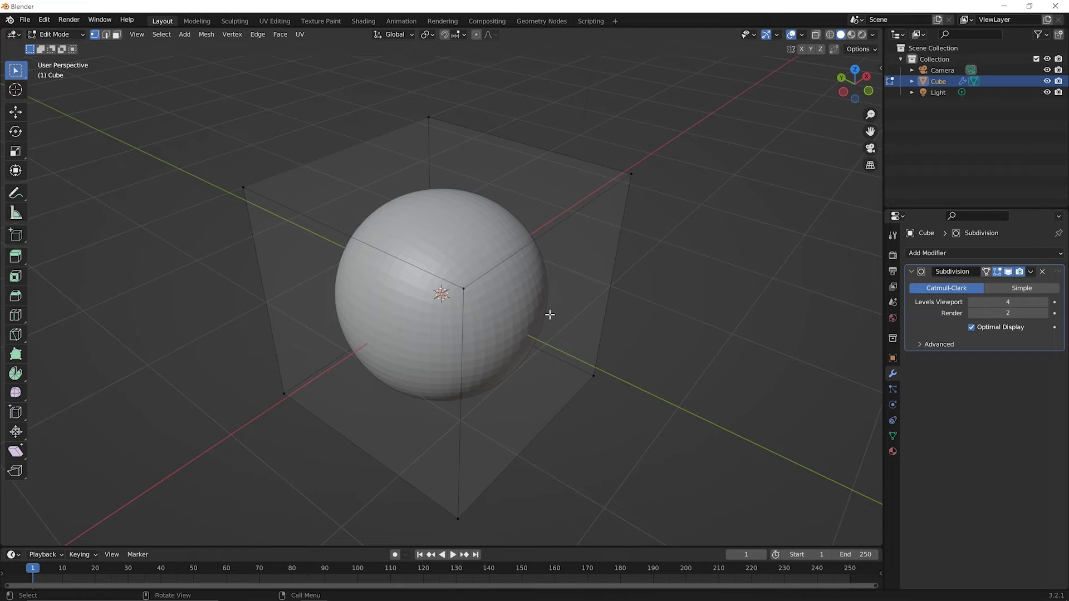
pyautogui.press('3')
pyautogui.click(551, 321)
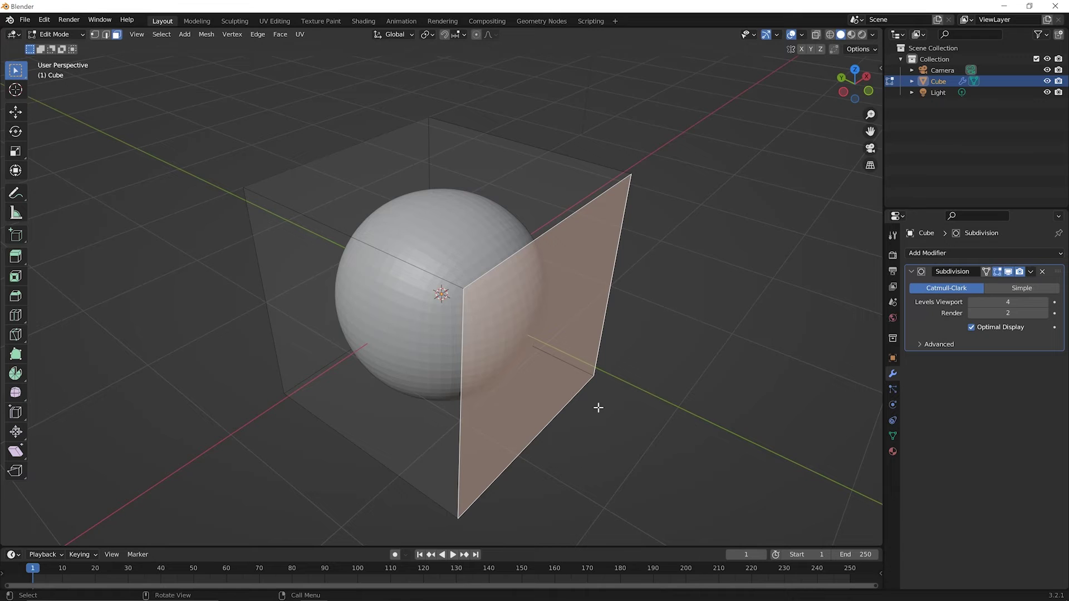
pyautogui.press('g')
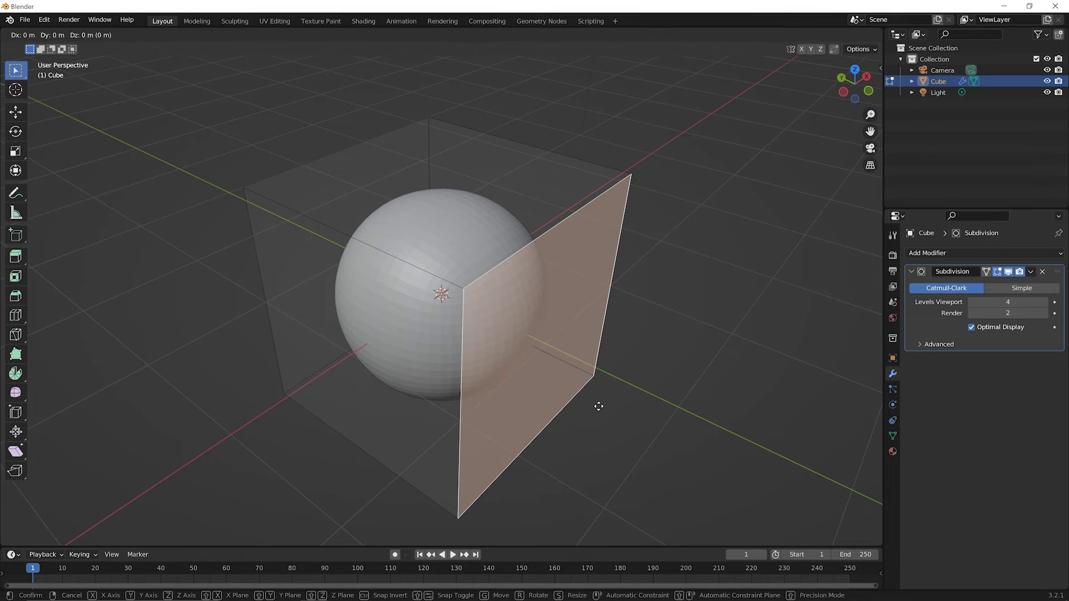
pyautogui.press('y')
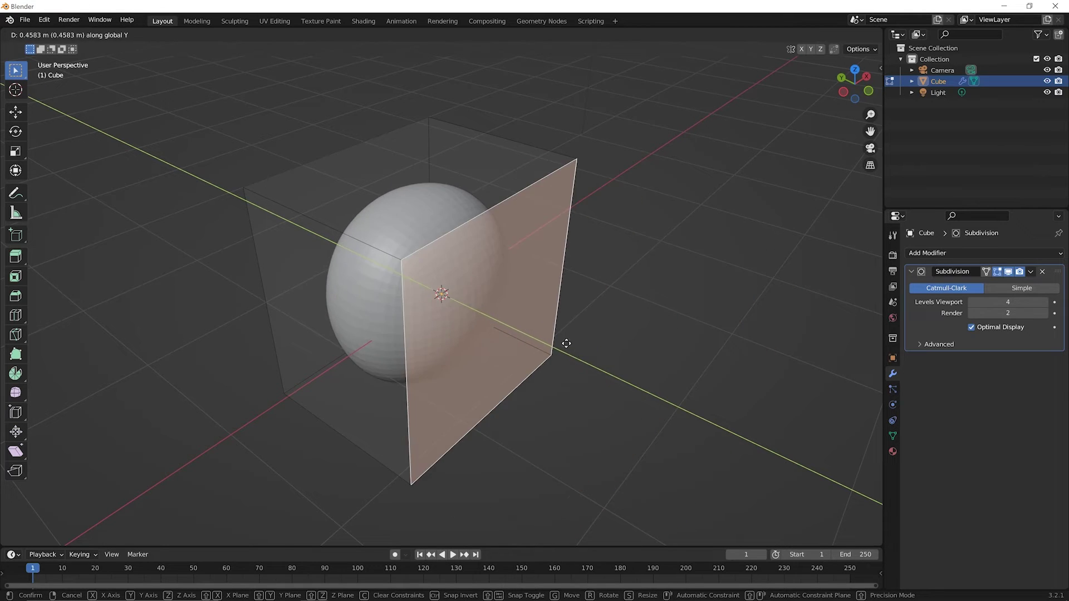
pyautogui.rightClick(663, 390)
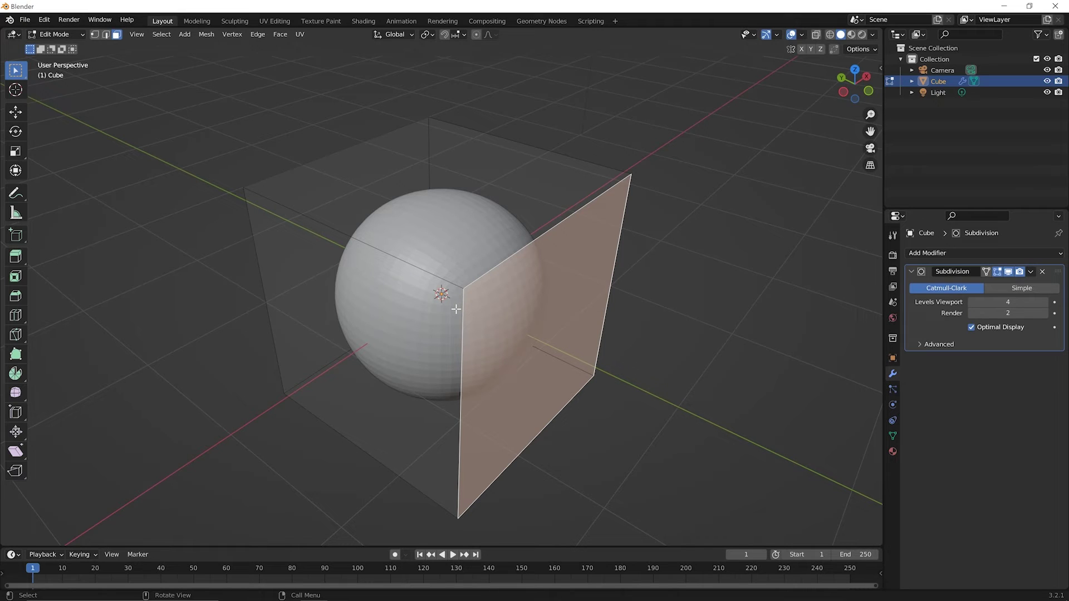
pyautogui.click(328, 132)
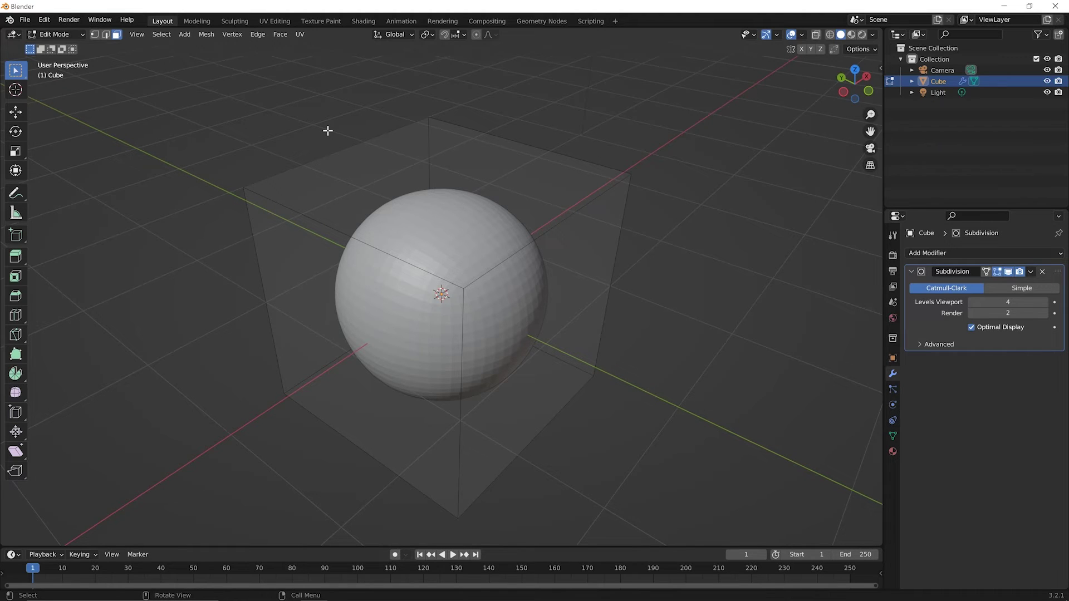
# Add a horizontal loop cut slid up near the cube's top, then check it in front view.
pyautogui.hotkey('ctrl', 'r')
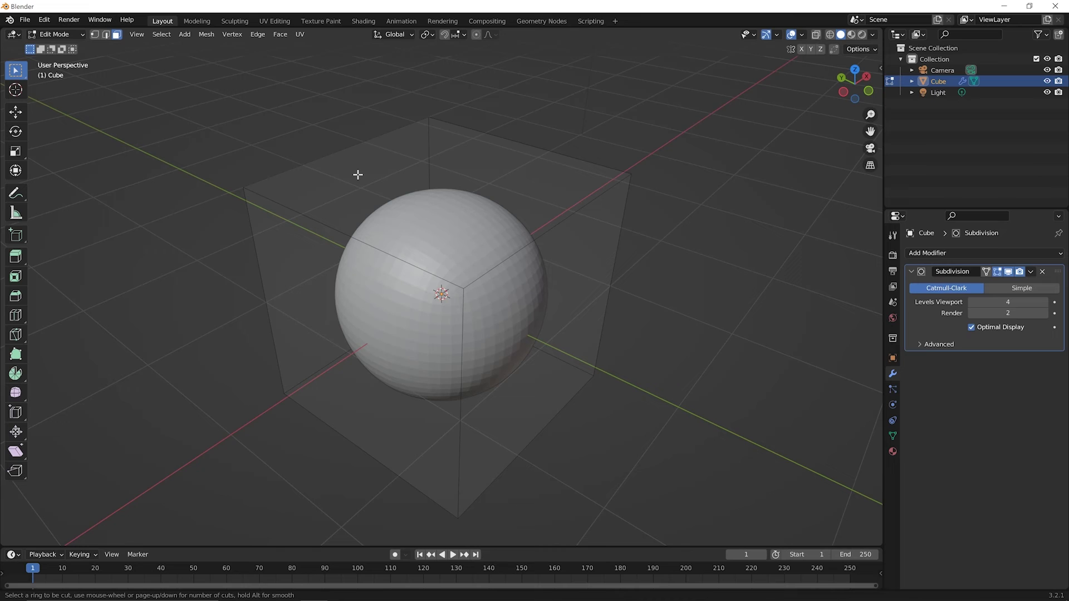
pyautogui.click(462, 373)
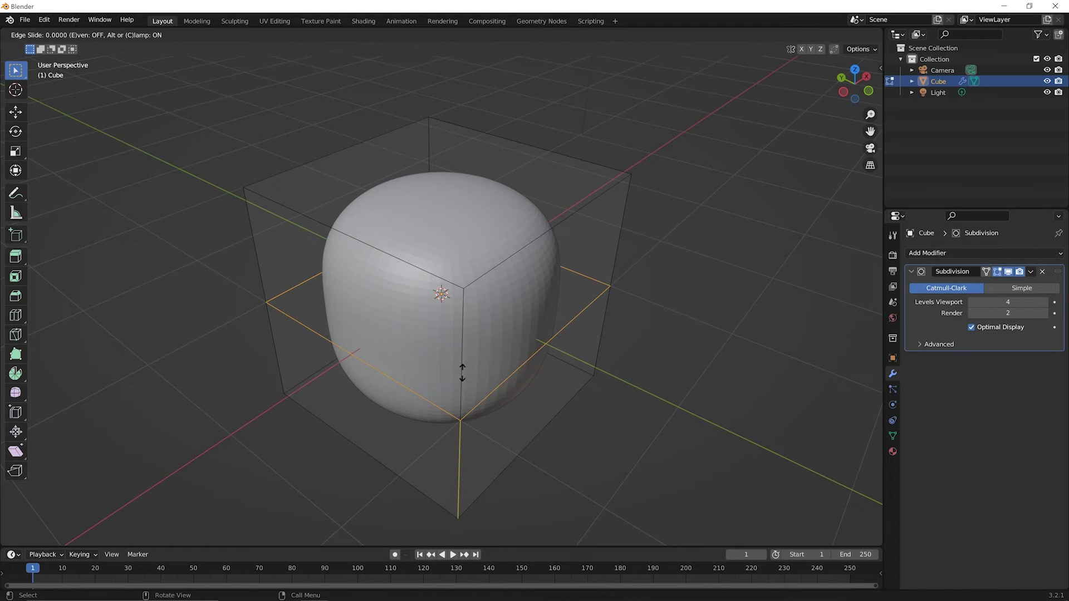
pyautogui.moveTo(462, 373); pyautogui.dragTo(463, 277)
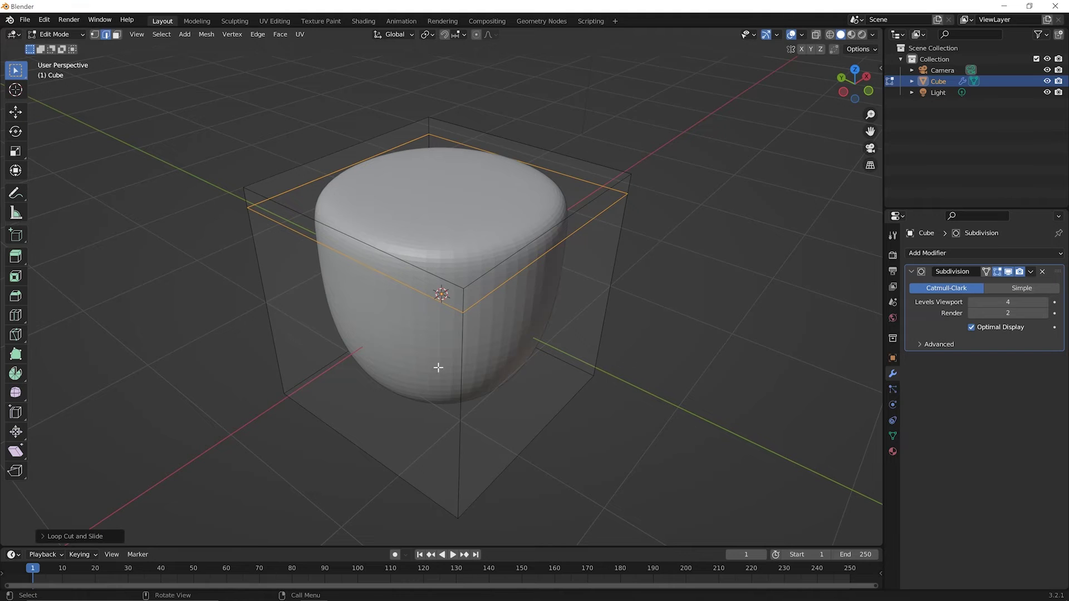
pyautogui.moveTo(428, 300); pyautogui.dragTo(372, 268, button='middle')
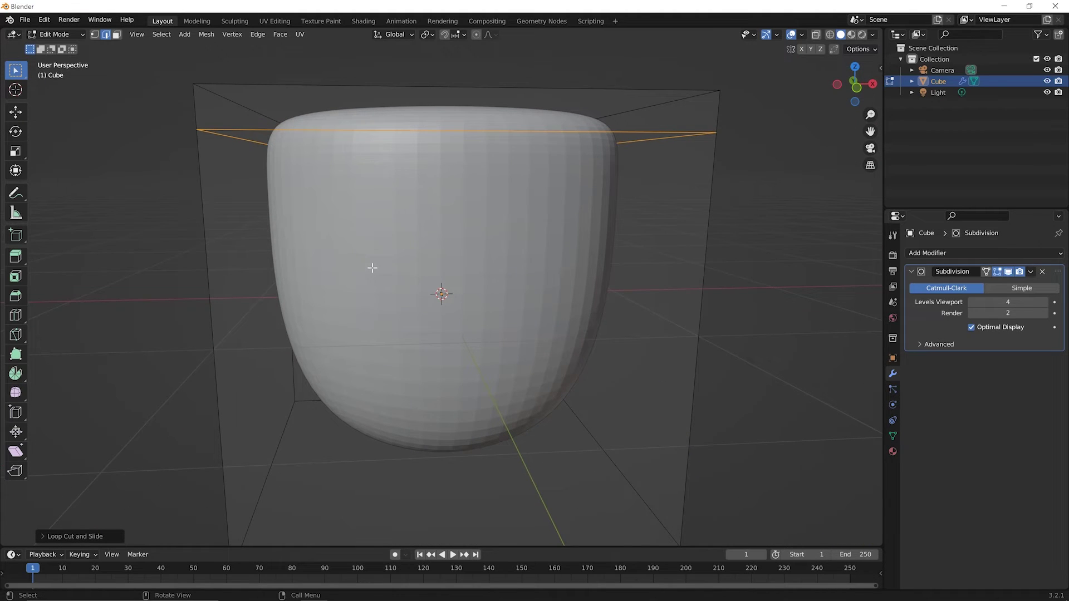
pyautogui.press('KP_1')
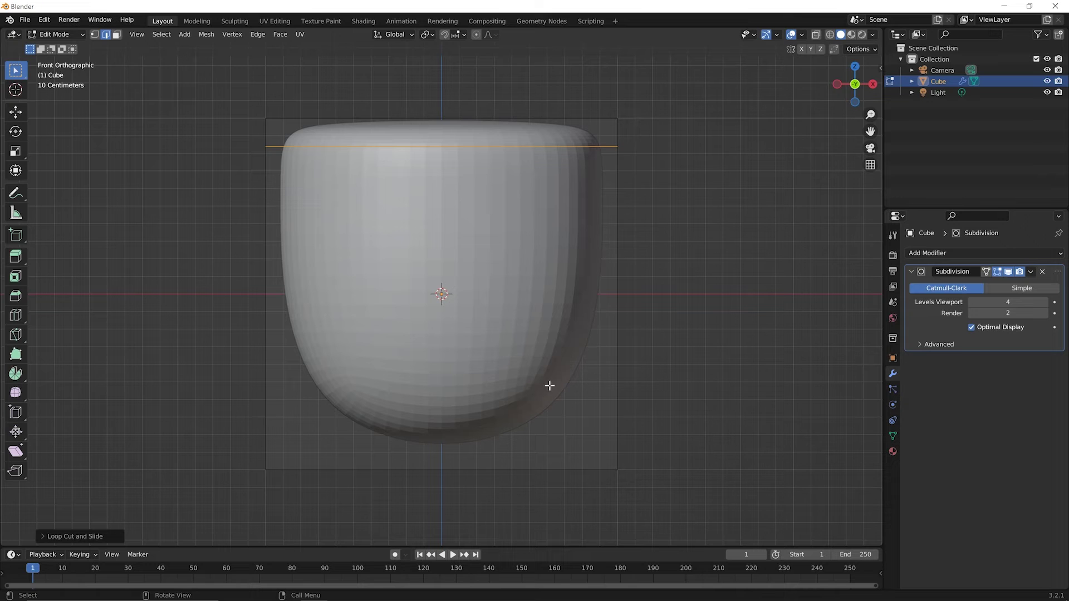
# Add a second horizontal loop cut slid near the cube's bottom and check it in front view.
pyautogui.moveTo(353, 267); pyautogui.dragTo(398, 277, button='middle')
pyautogui.scroll(-3, 398, 273)
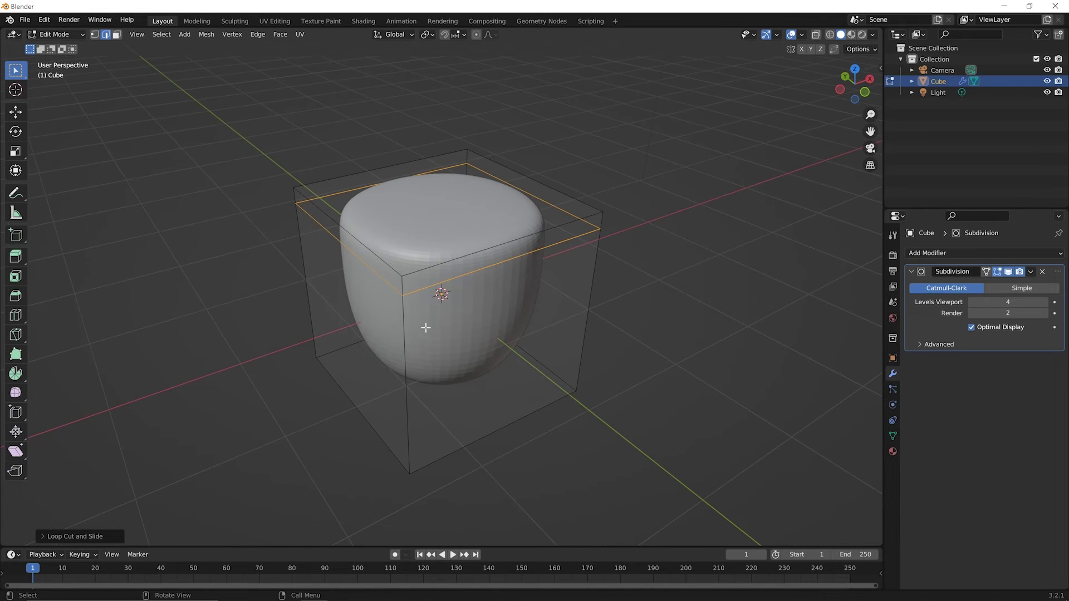
pyautogui.hotkey('ctrl', 'r')
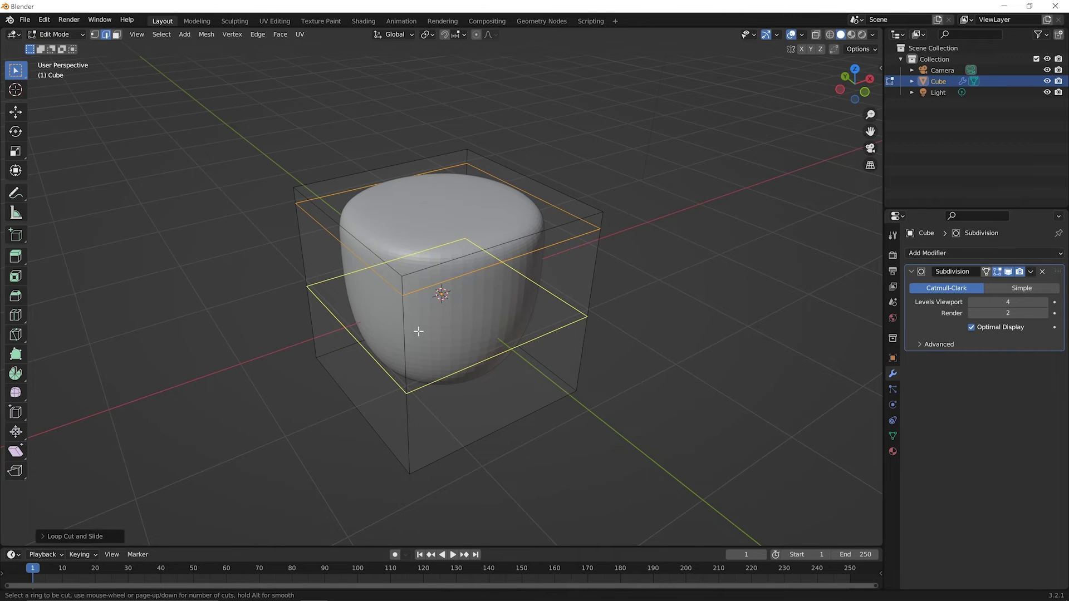
pyautogui.click(419, 331)
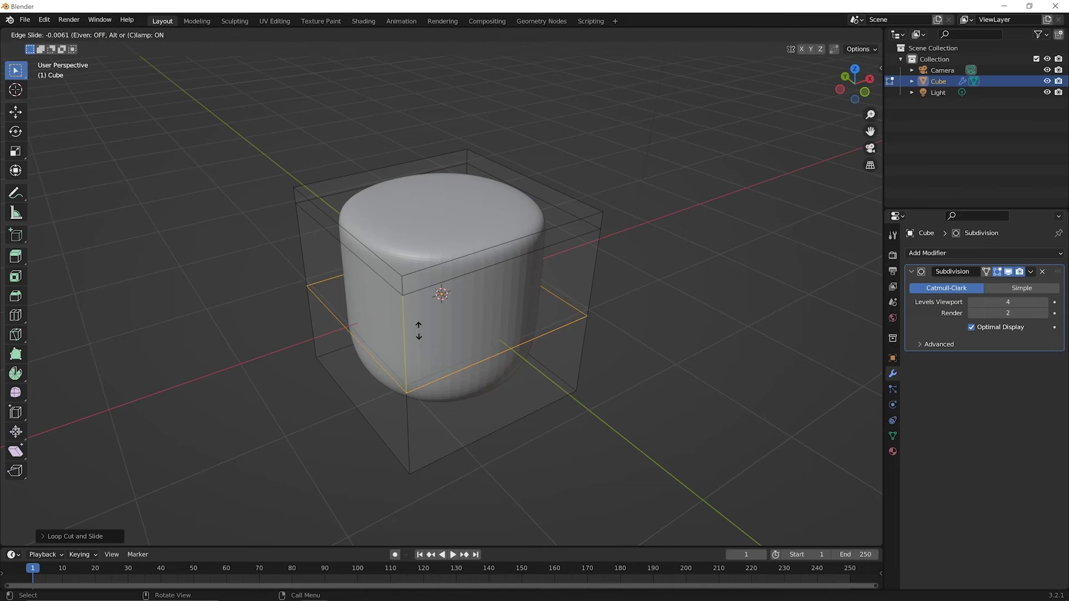
pyautogui.click(417, 406)
pyautogui.moveTo(420, 411); pyautogui.dragTo(456, 357, button='middle')
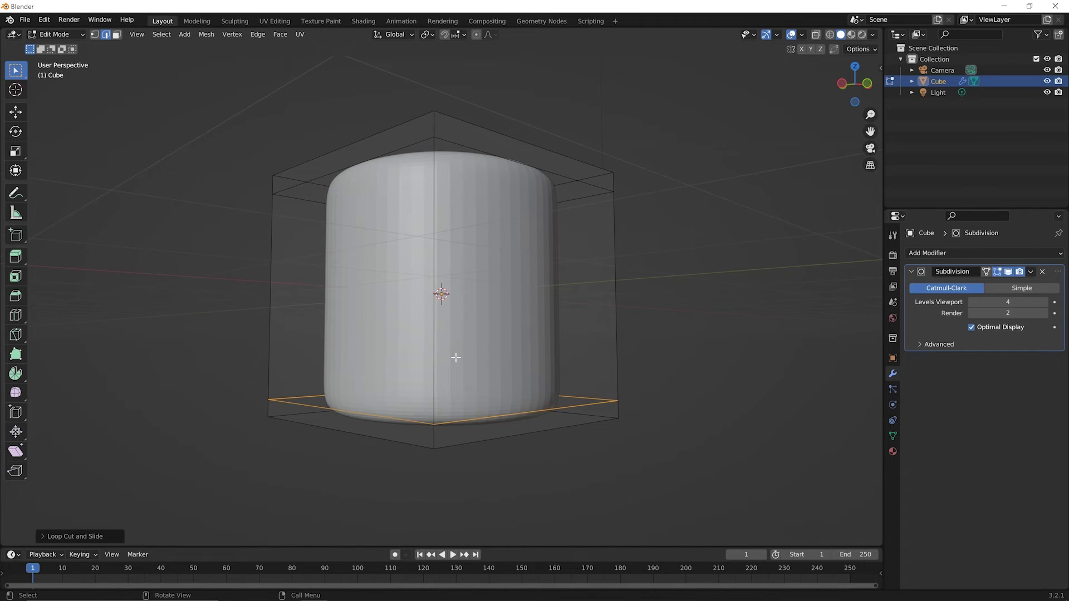
pyautogui.press('KP_1')
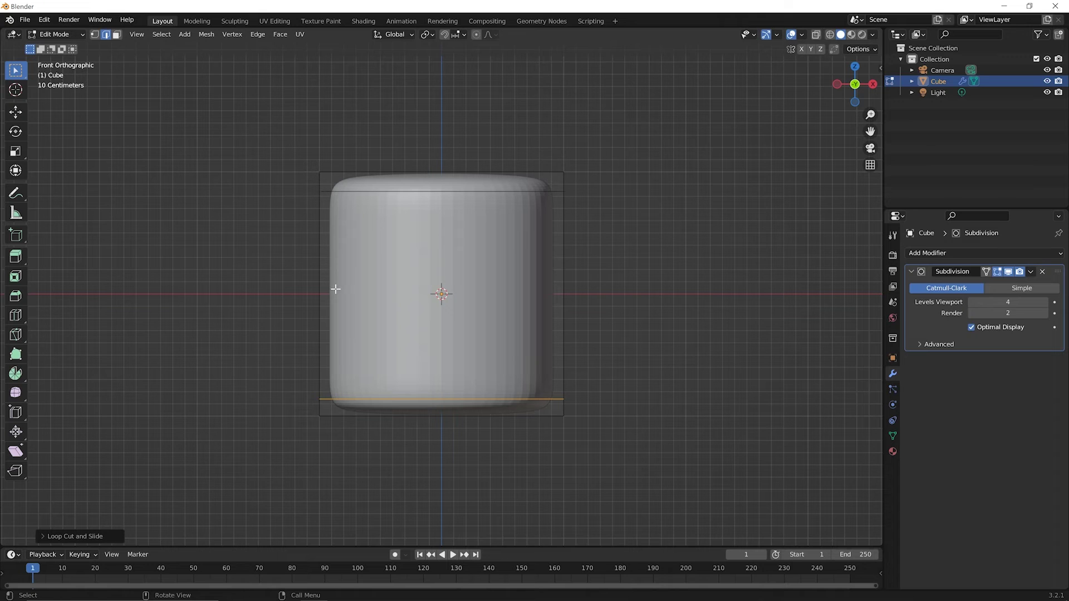
# Orbit and zoom around the cylinder-like shape to inspect it from above and the side.
pyautogui.moveTo(344, 268); pyautogui.dragTo(400, 300, button='middle')
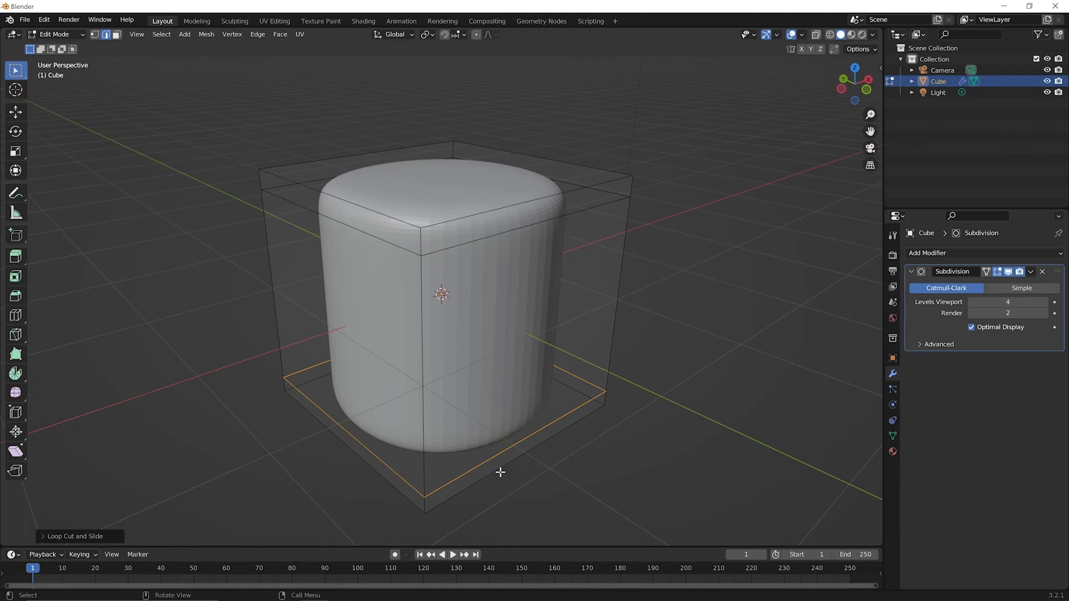
pyautogui.scroll(1, 477, 421)
pyautogui.moveTo(476, 421); pyautogui.dragTo(485, 399, button='middle')
pyautogui.scroll(-2, 430, 348)
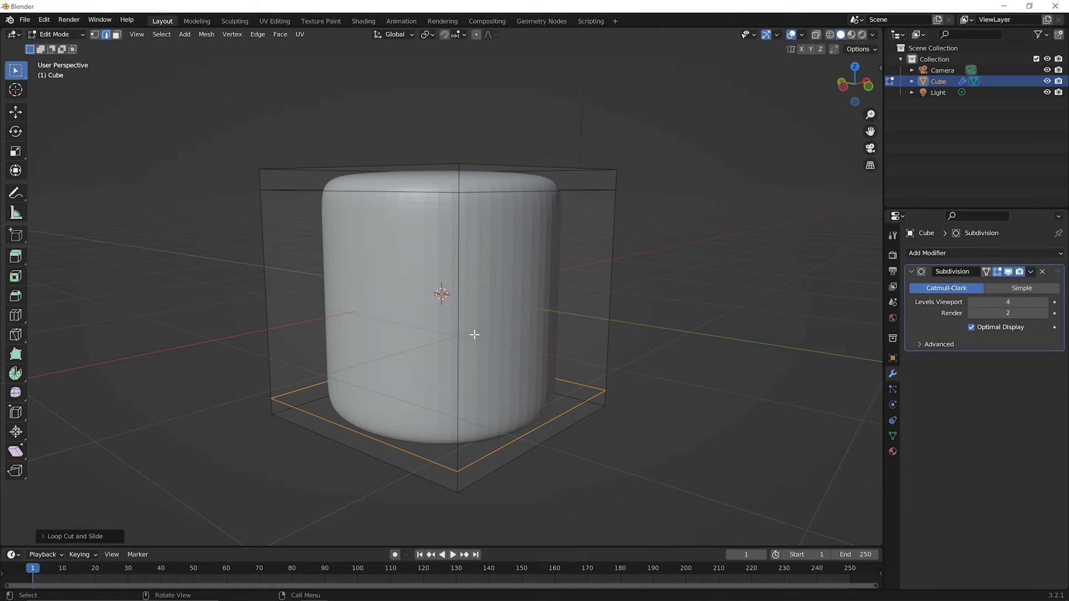
pyautogui.moveTo(509, 307); pyautogui.dragTo(470, 358, button='middle')
pyautogui.scroll(4, 459, 323)
pyautogui.scroll(-6, 453, 323)
pyautogui.scroll(2, 472, 360)
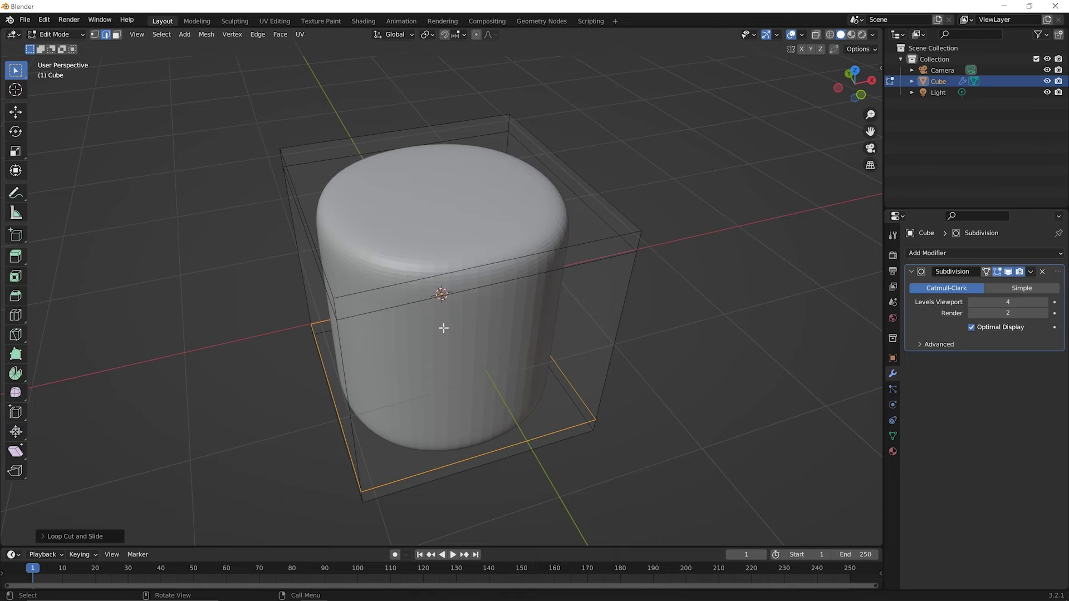
pyautogui.press('ctrl')
# Add a vertical loop cut slid near one side, squaring that side, then orbit to a side view.
pyautogui.hotkey('ctrl', 'r')
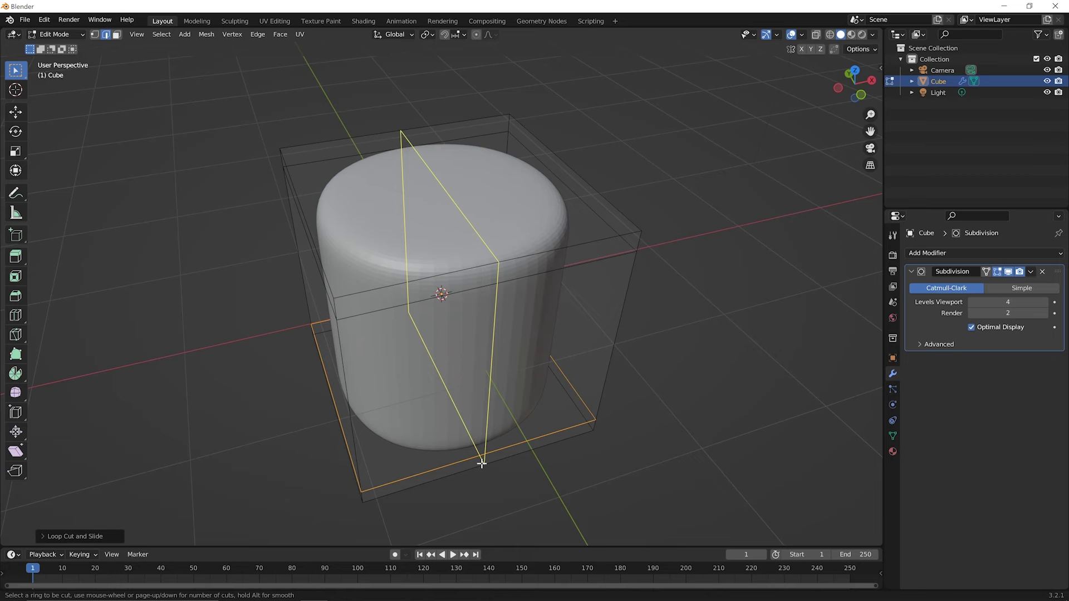
pyautogui.click(482, 464)
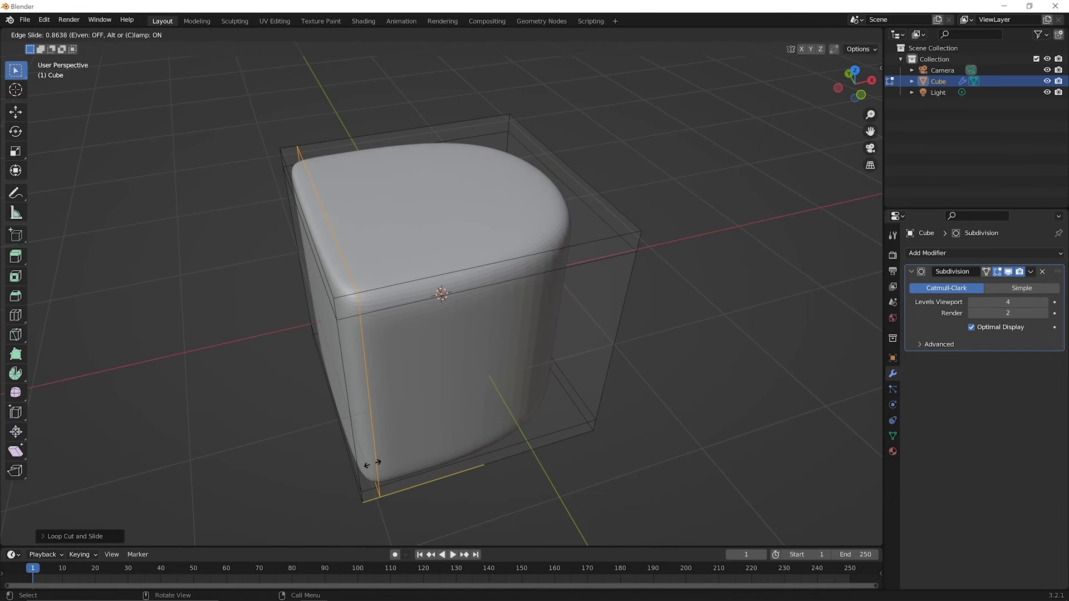
pyautogui.click(381, 458)
pyautogui.moveTo(408, 384)
pyautogui.mouseDown(button='middle')
pyautogui.moveTo(552, 312)
pyautogui.moveTo(536, 333)
pyautogui.moveTo(387, 375)
pyautogui.moveTo(418, 401)
pyautogui.mouseUp(button='middle')
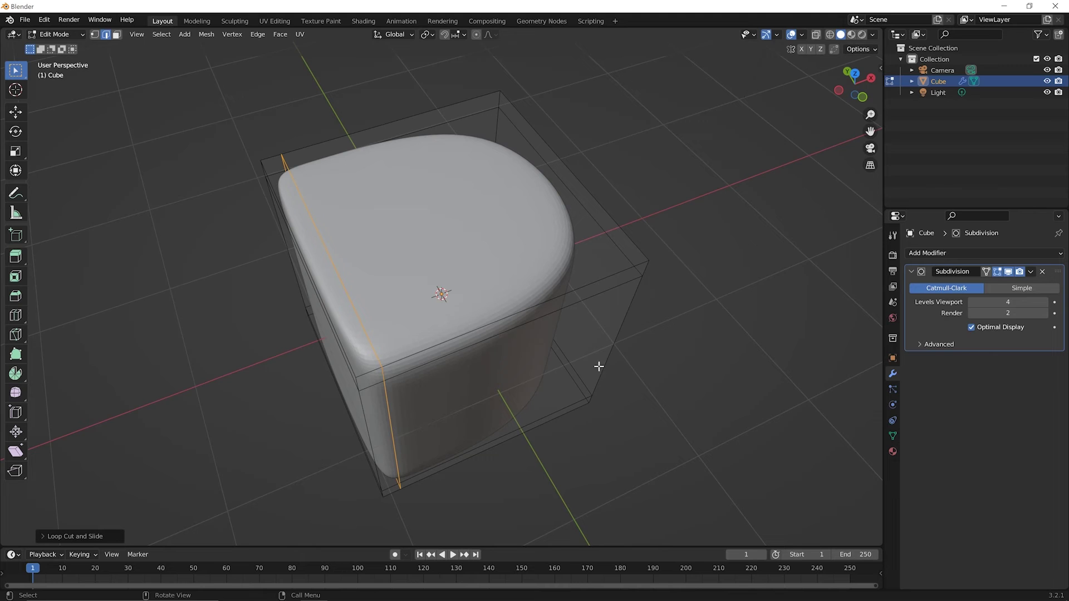
pyautogui.moveTo(511, 365); pyautogui.dragTo(484, 220, button='middle')
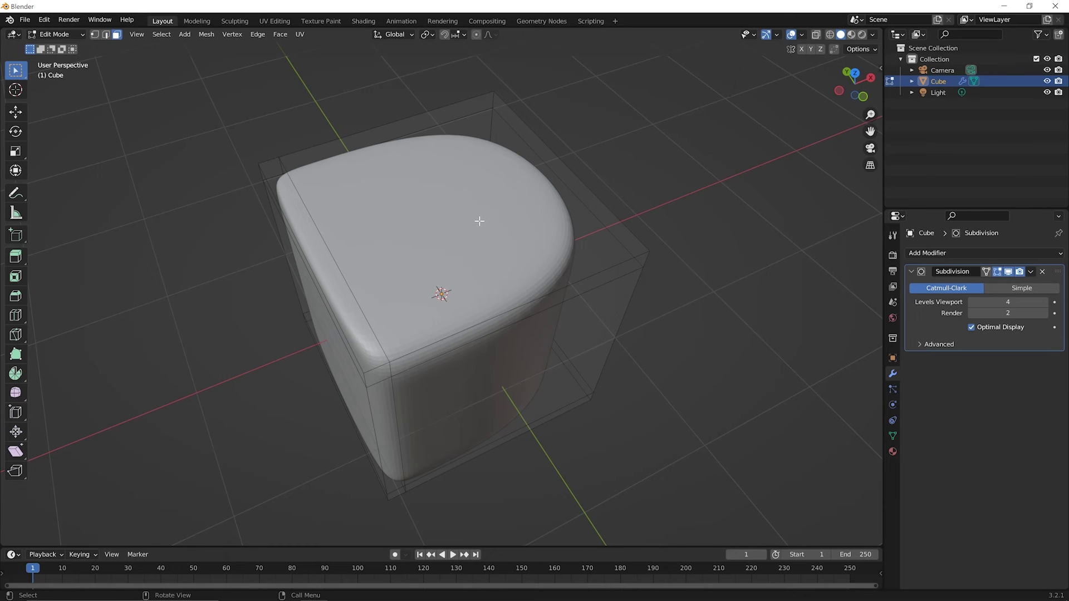
# Extrude the cube's top face upward into a raised dome section with a shoulder step.
pyautogui.click(476, 220)
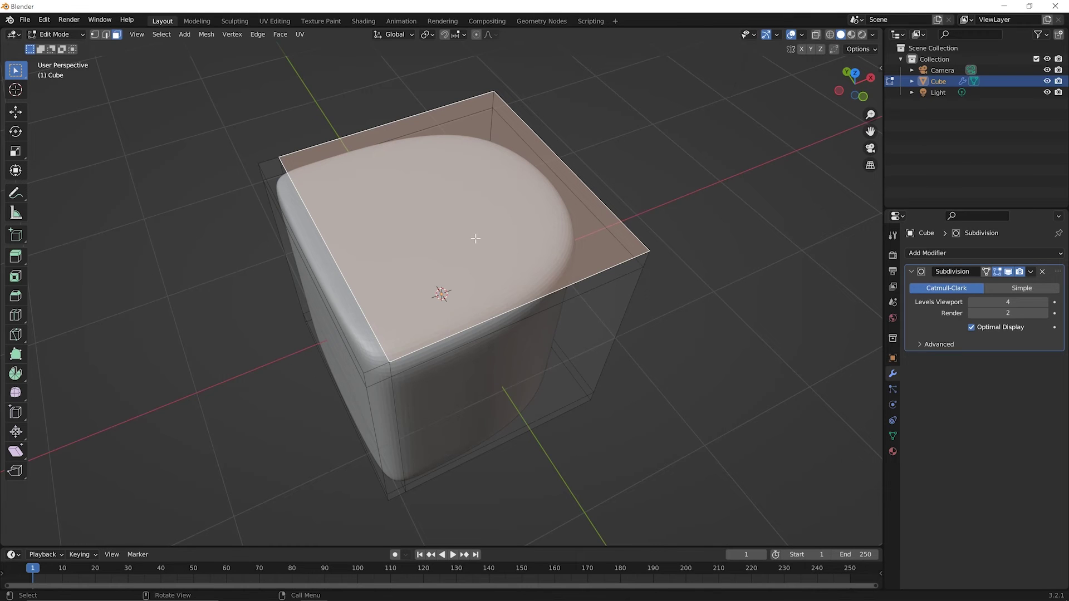
pyautogui.press('e')
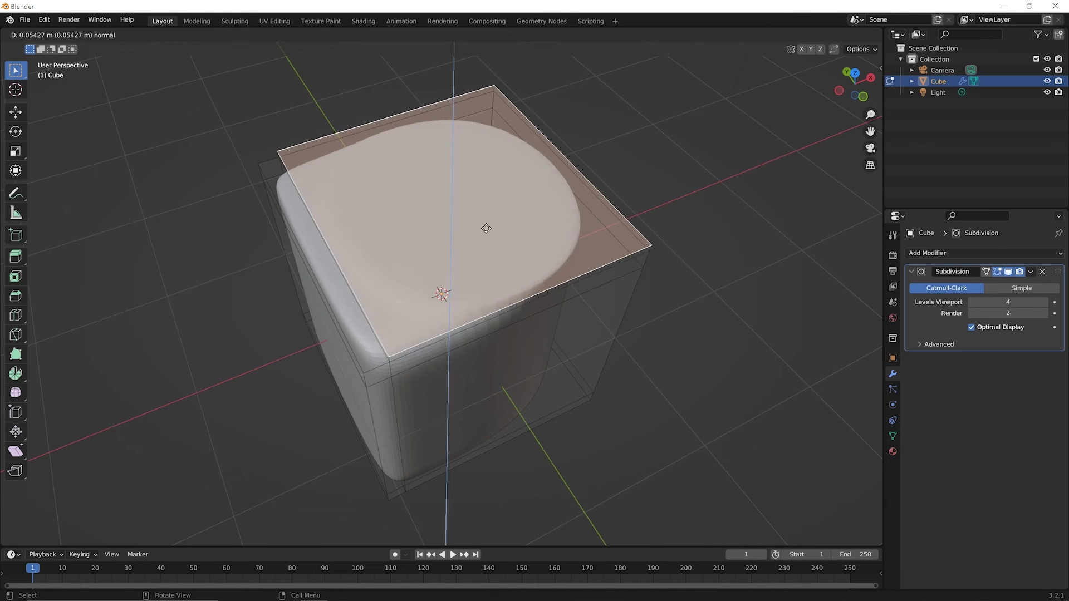
pyautogui.click(478, 135)
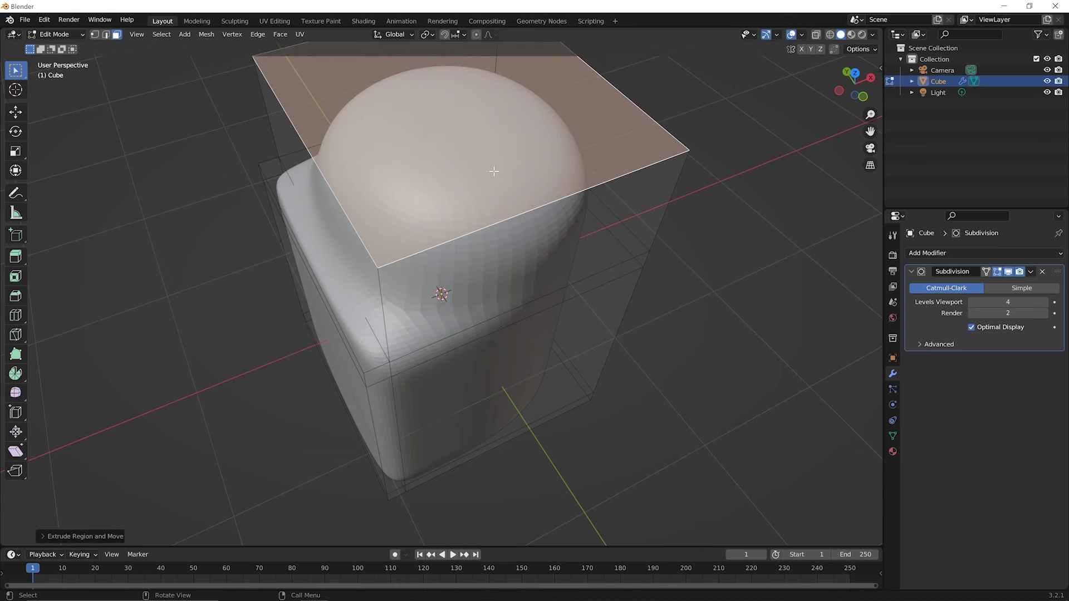
pyautogui.moveTo(549, 346); pyautogui.dragTo(594, 270, button='middle')
# Undo the top-face extrusion and the three loop cuts to get back to the plain sphere.
pyautogui.moveTo(504, 269); pyautogui.dragTo(474, 245, button='middle')
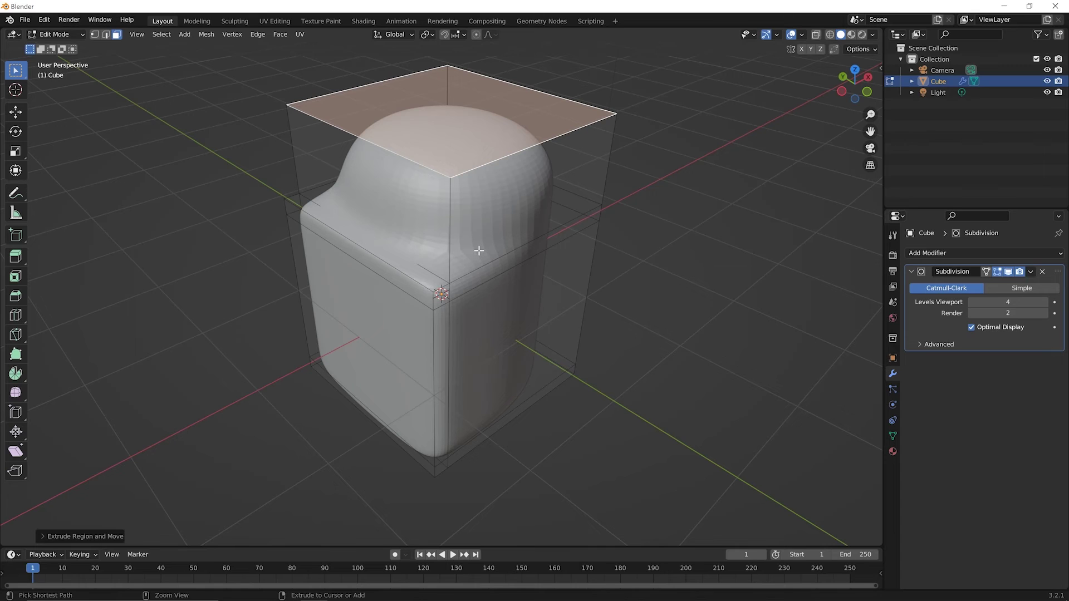
pyautogui.hotkey('ctrl', 'z')
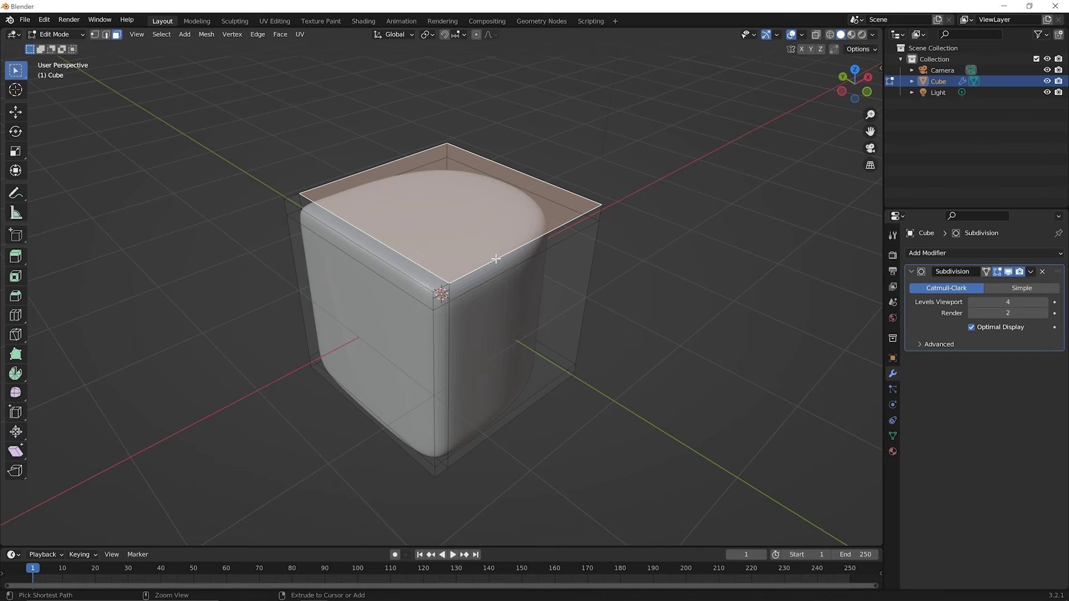
pyautogui.hotkey('ctrl', 'z')
pyautogui.hotkey('ctrl', 'z')
pyautogui.hotkey('ctrl', 'z')
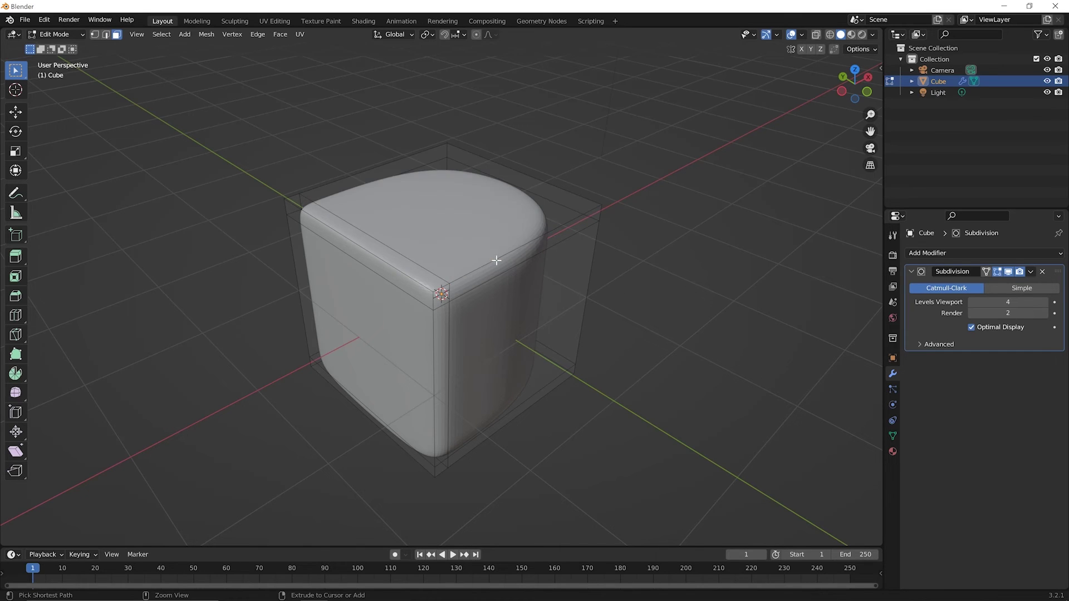
pyautogui.hotkey('ctrl', 'z')
pyautogui.hotkey('ctrl', 'z')
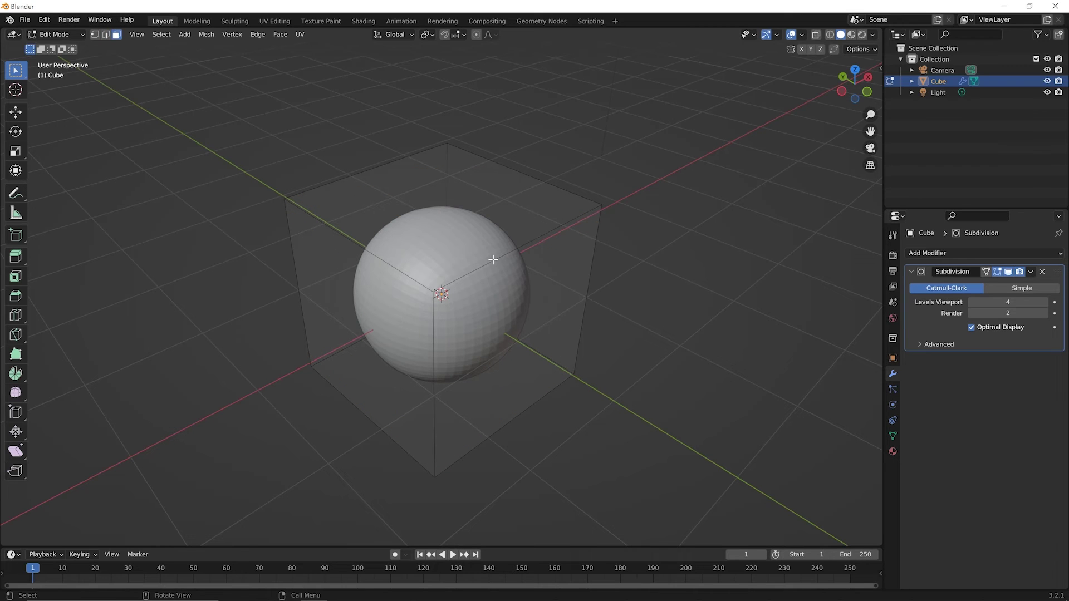
pyautogui.scroll(2, 480, 487)
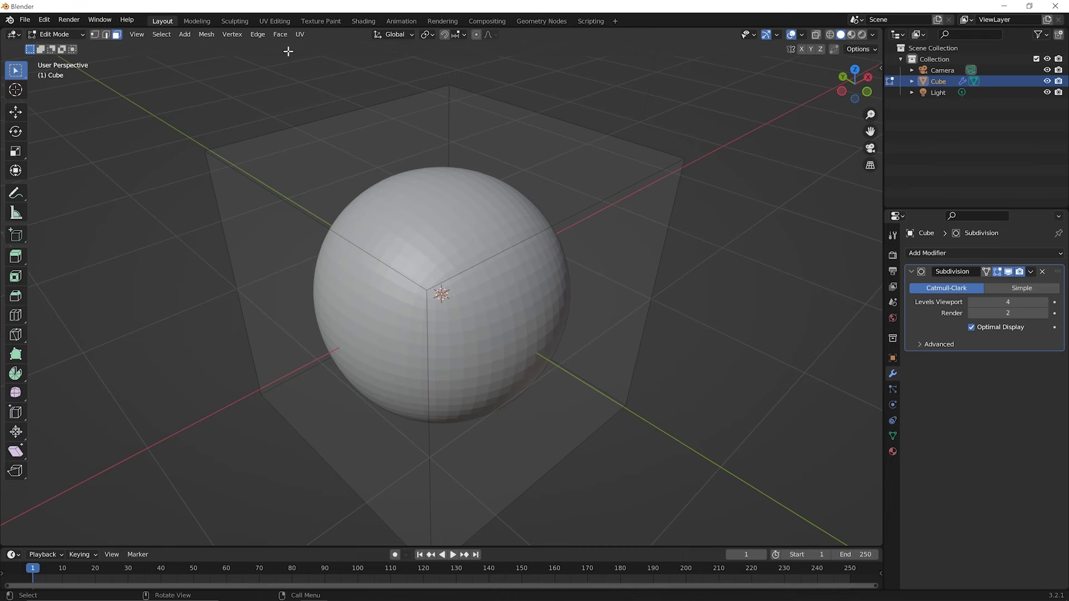
pyautogui.scroll(-2, 572, 161)
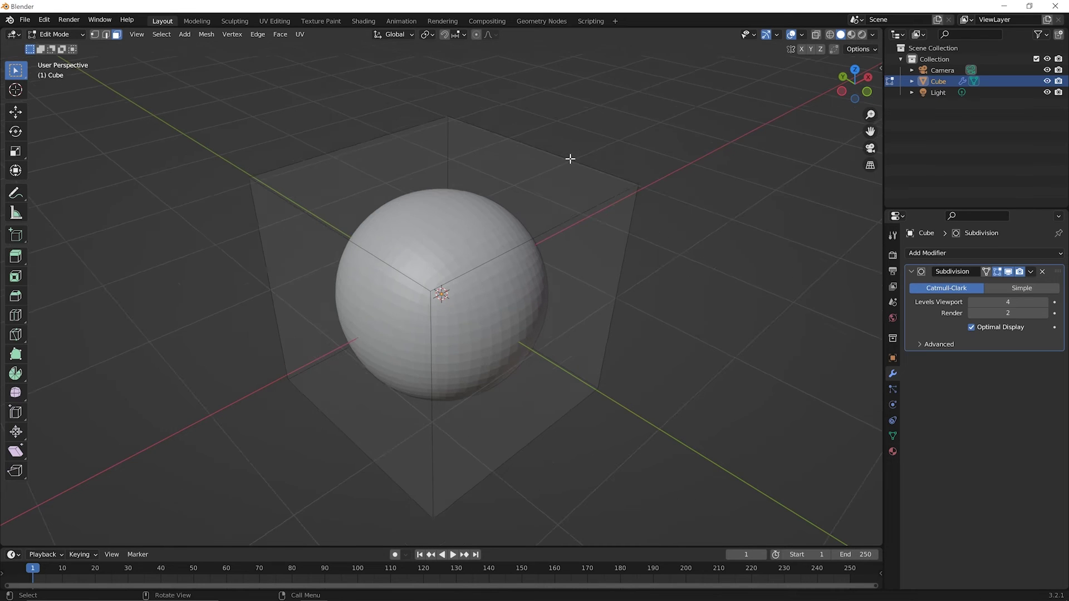
pyautogui.scroll(-1, 570, 159)
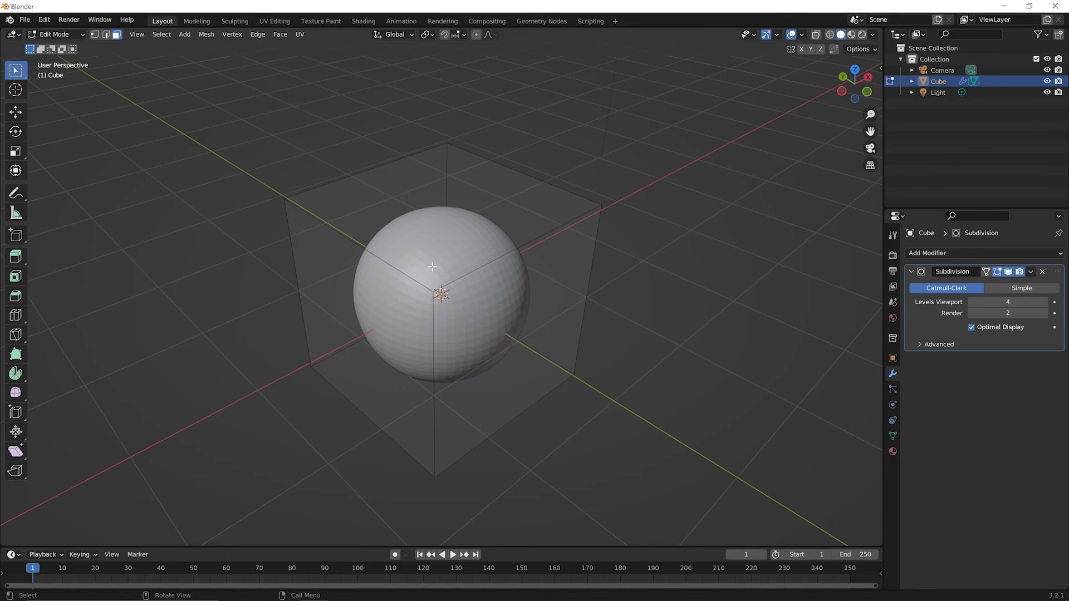
pyautogui.scroll(-2, 468, 449)
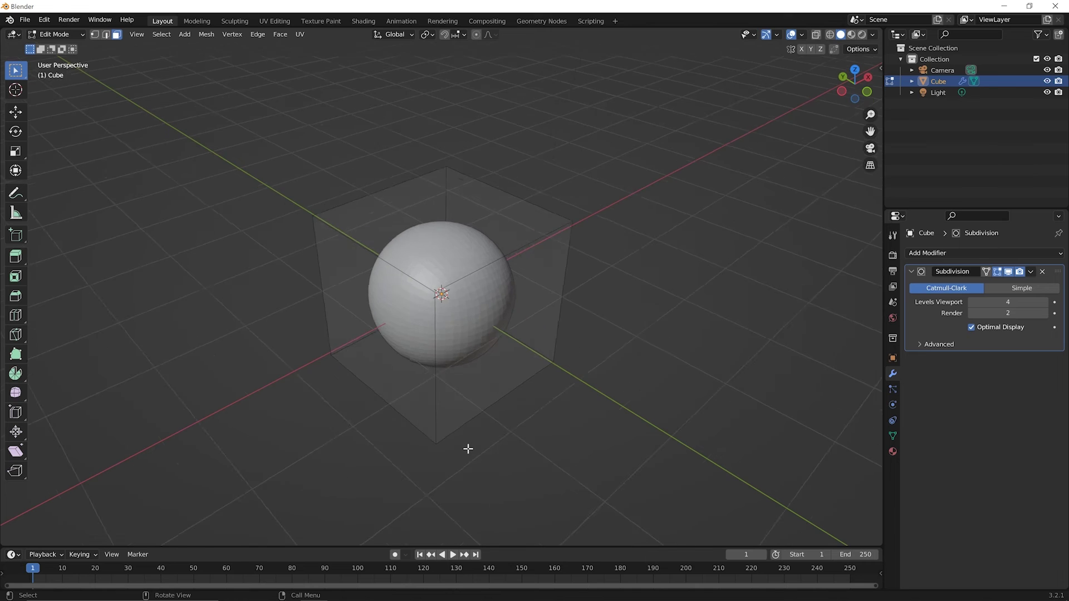
pyautogui.scroll(4, 467, 449)
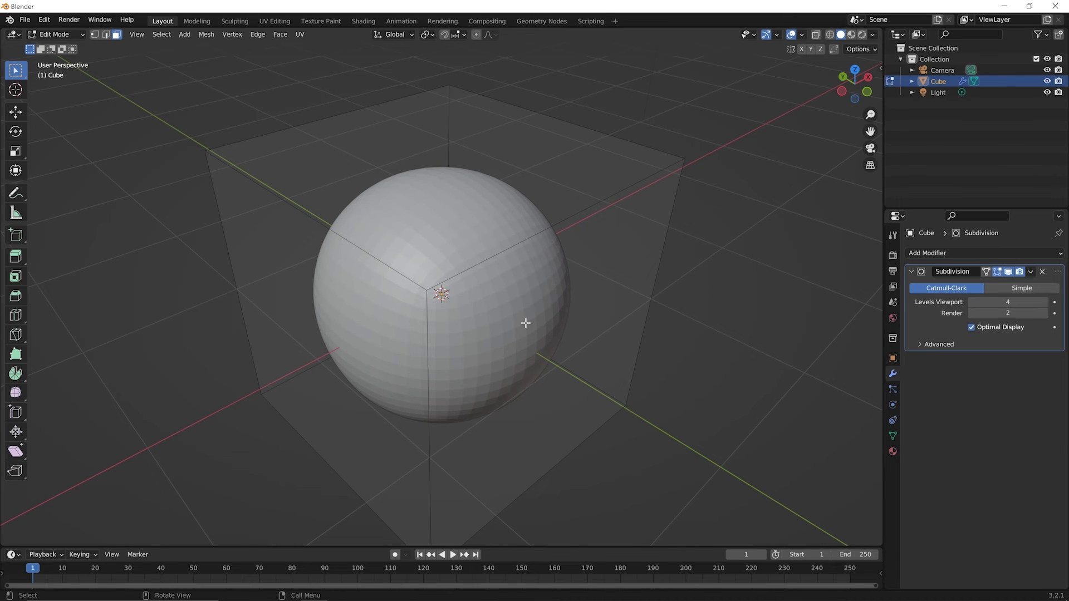
pyautogui.moveTo(468, 285)
pyautogui.mouseDown(button='middle')
pyautogui.moveTo(492, 276)
pyautogui.moveTo(467, 285)
pyautogui.mouseUp(button='middle')
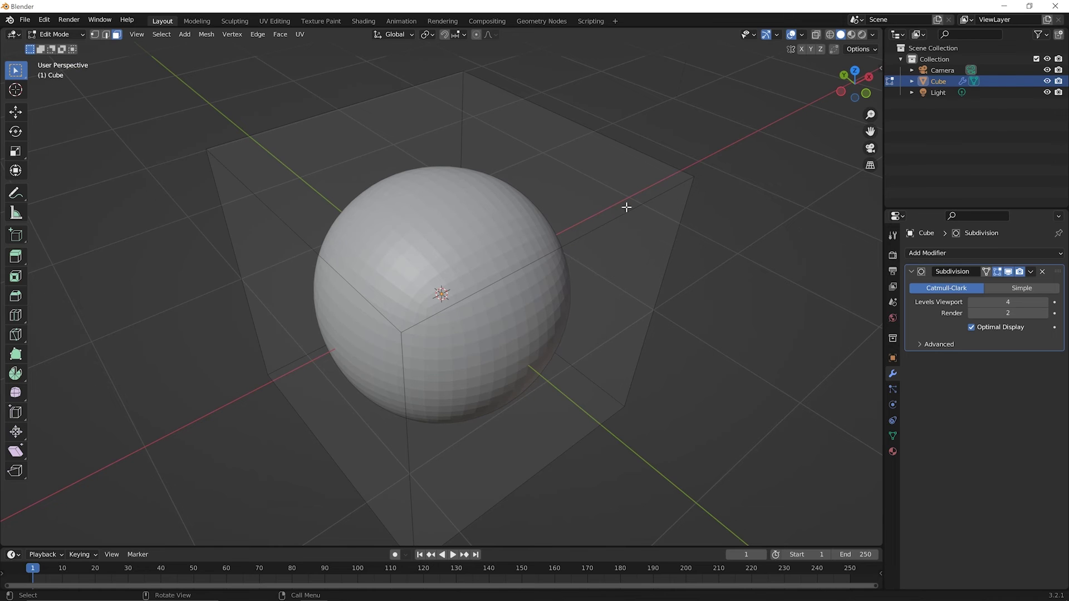
pyautogui.scroll(-1, 580, 192)
pyautogui.scroll(-1, 554, 310)
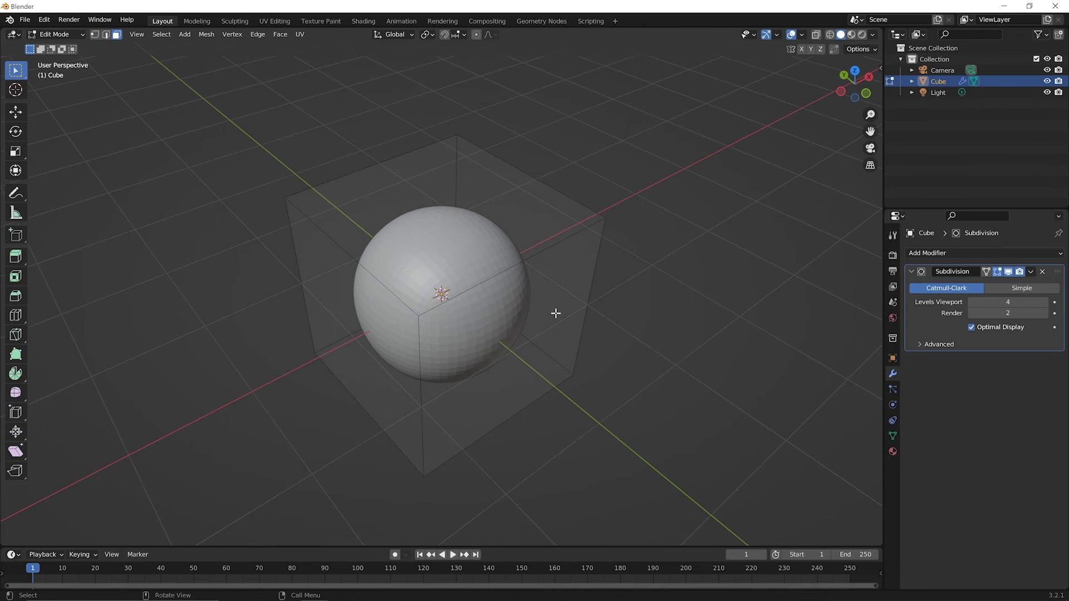
pyautogui.moveTo(558, 332); pyautogui.dragTo(561, 320, button='middle')
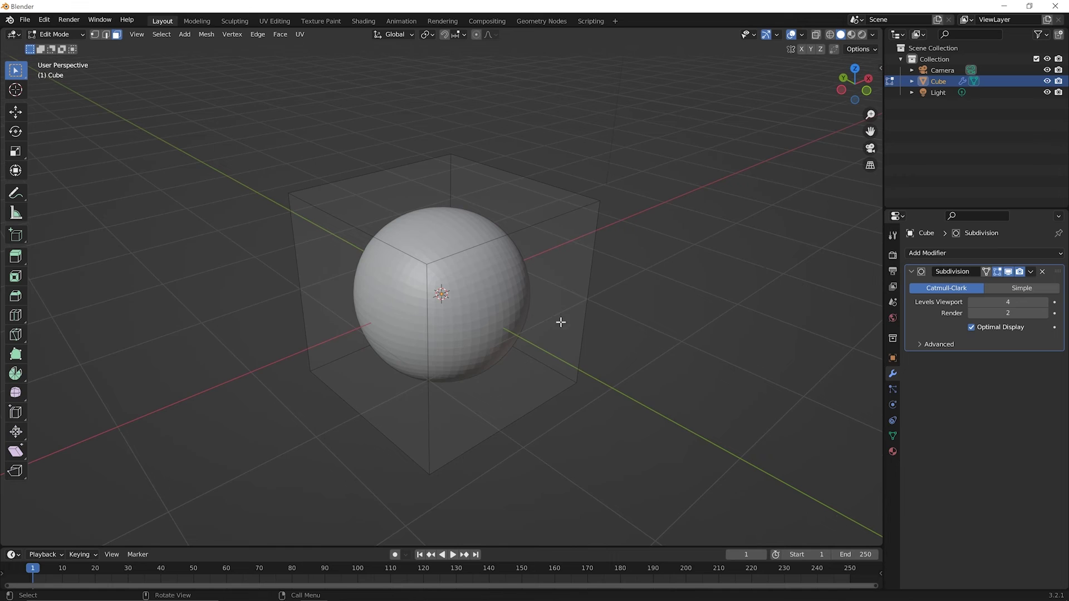
pyautogui.scroll(1, 560, 320)
# Show the sidebar's item properties, switch to edge select, and select the cube's top edge.
pyautogui.press('n')
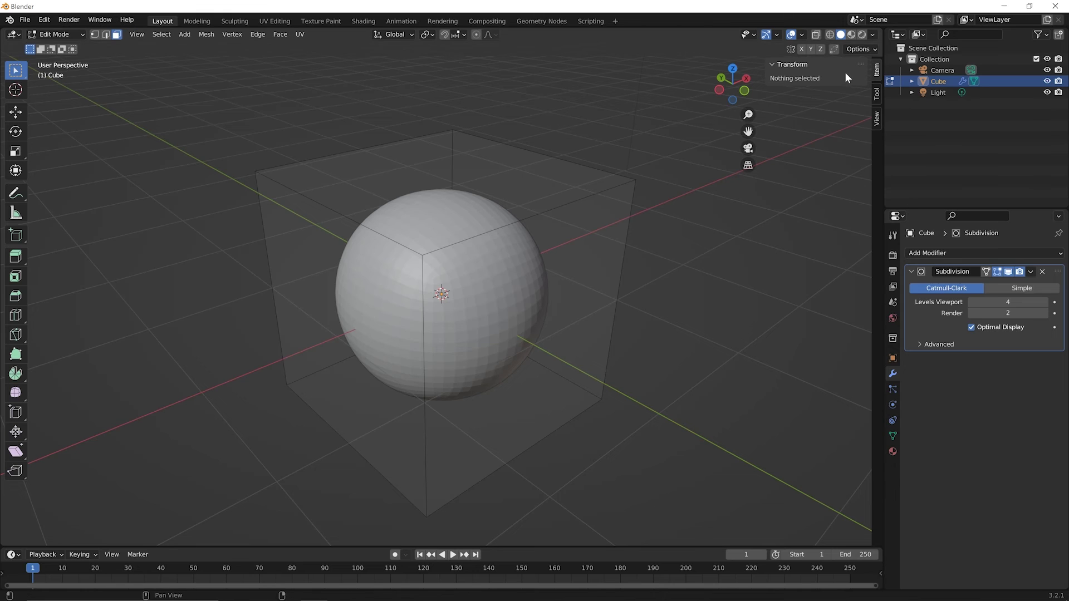
pyautogui.press('2')
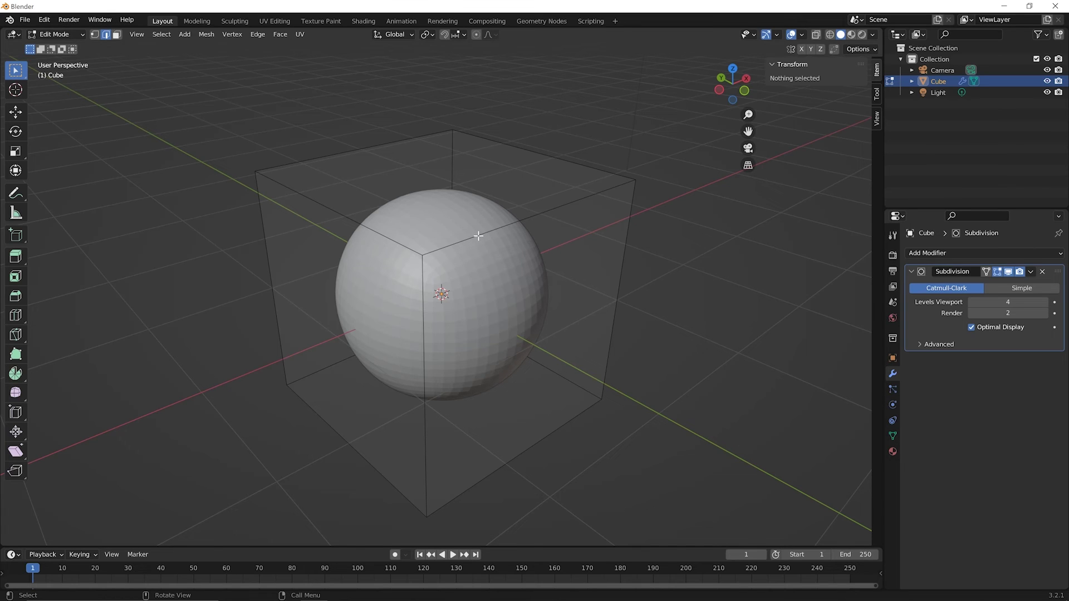
pyautogui.click(479, 236)
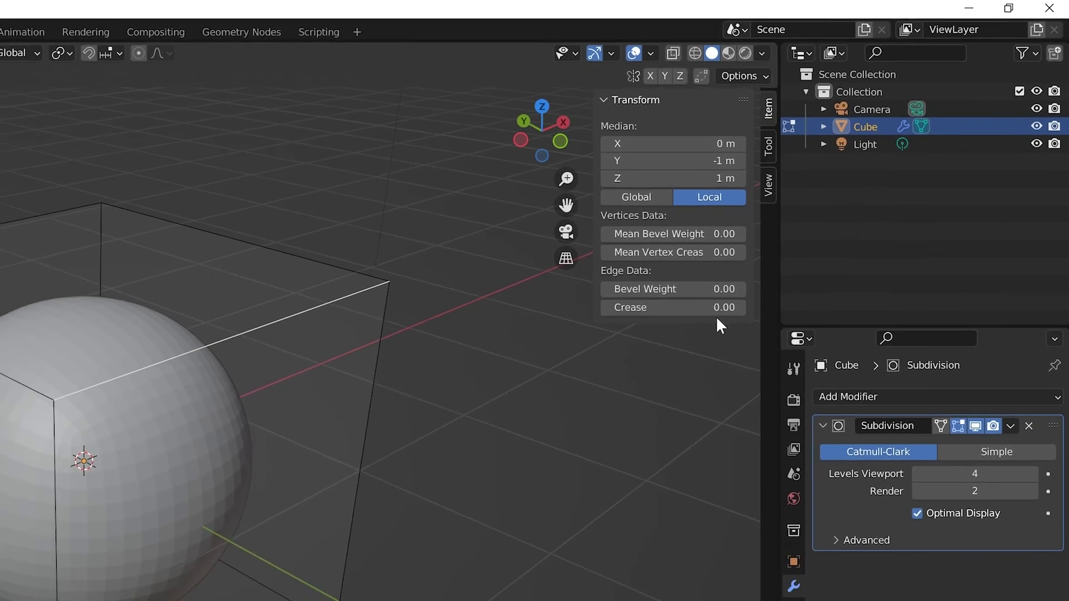
# Set the top edge's Crease to 1.00 and orbit around to inspect the sharp ridge.
pyautogui.moveTo(718, 307); pyautogui.dragTo(725, 307)
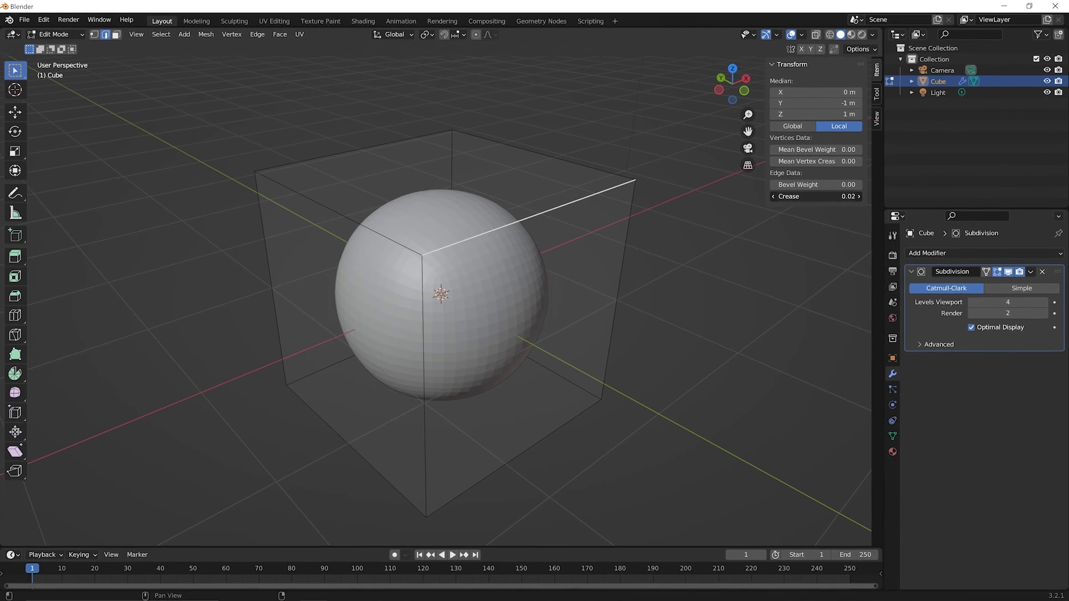
pyautogui.moveTo(816, 196); pyautogui.dragTo(871, 196)
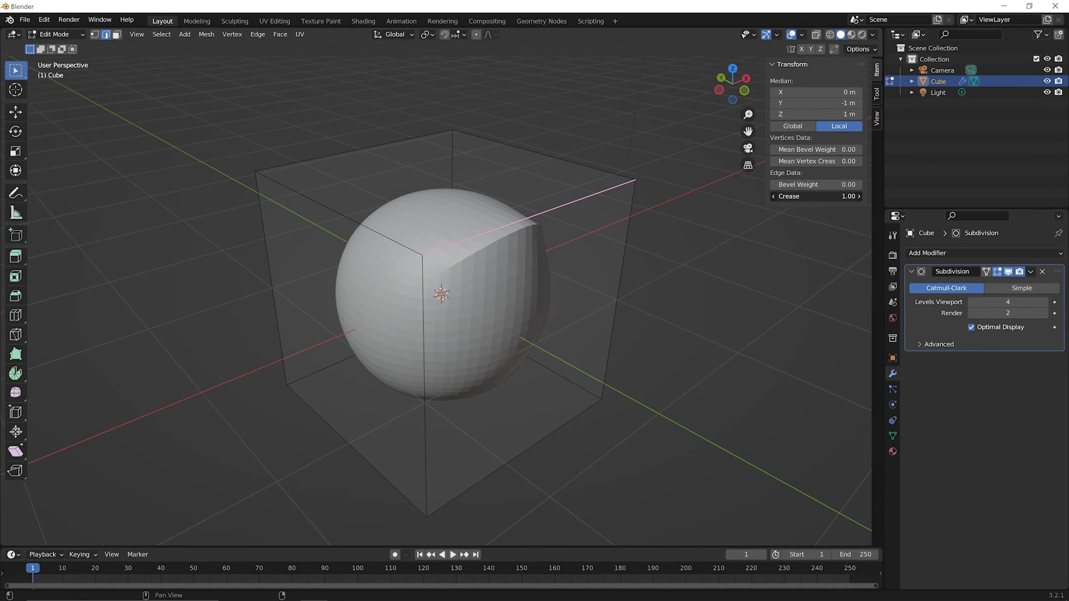
pyautogui.moveTo(513, 238); pyautogui.dragTo(589, 186, button='middle')
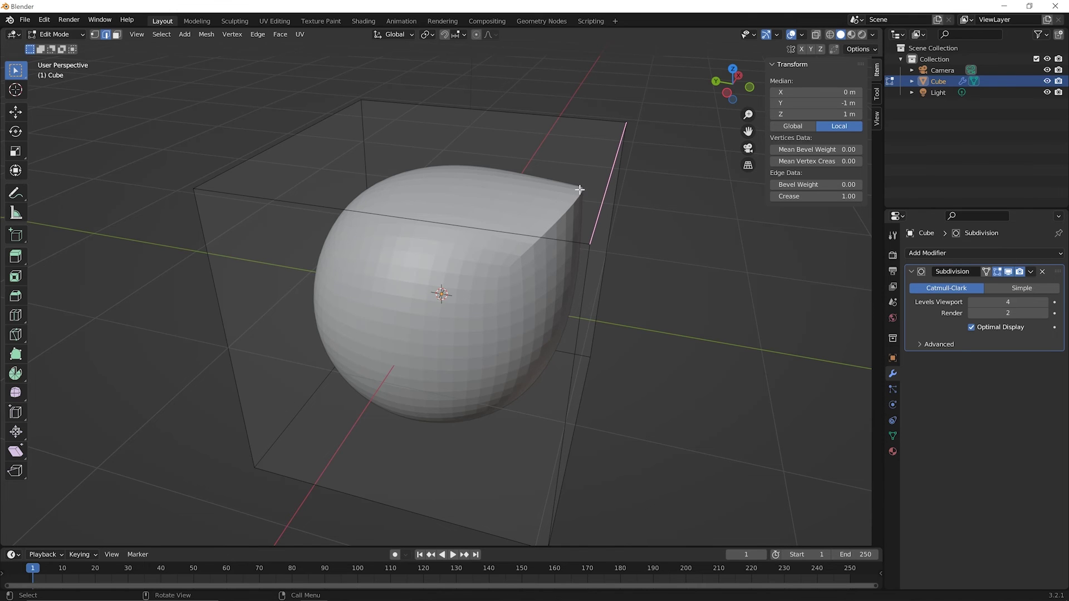
pyautogui.moveTo(580, 189)
pyautogui.mouseDown(button='middle')
pyautogui.moveTo(595, 151)
pyautogui.moveTo(597, 168)
pyautogui.moveTo(580, 181)
pyautogui.mouseUp(button='middle')
pyautogui.moveTo(492, 309); pyautogui.dragTo(445, 339, button='middle')
pyautogui.scroll(-4, 499, 326)
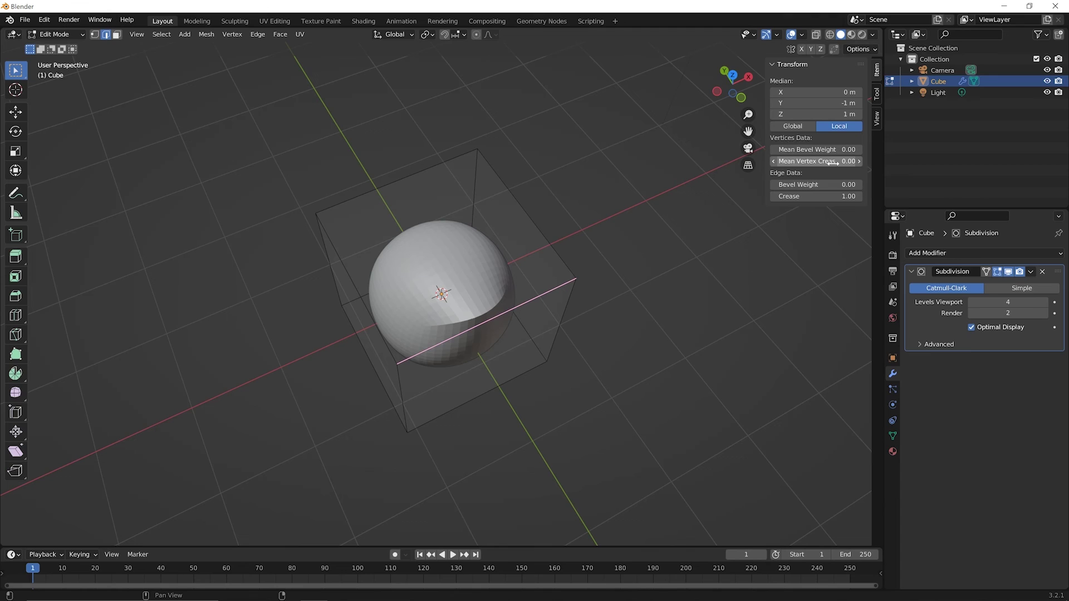
# Set the top edge's Mean Vertex Crease to 0.35, orbiting to check the shape.
pyautogui.moveTo(797, 162); pyautogui.dragTo(840, 163)
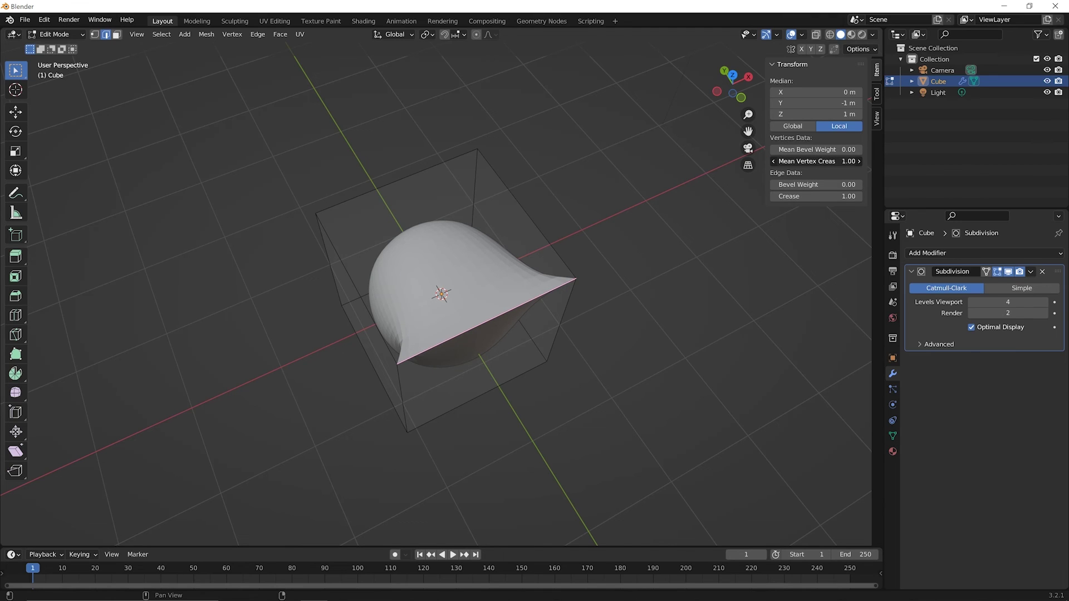
pyautogui.moveTo(494, 339); pyautogui.dragTo(302, 232, button='middle')
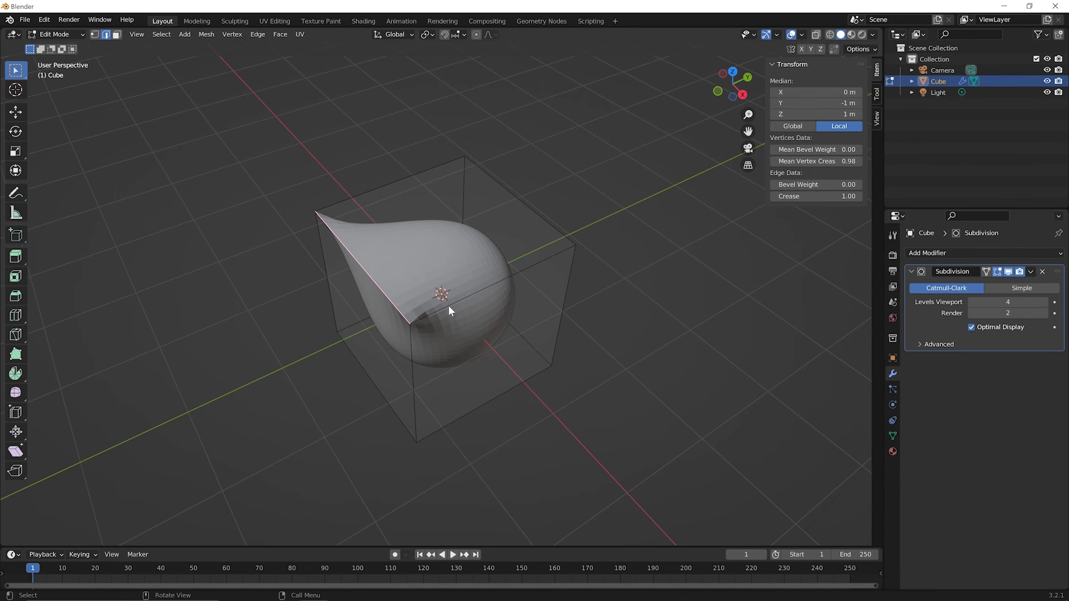
pyautogui.moveTo(417, 320); pyautogui.dragTo(491, 316, button='middle')
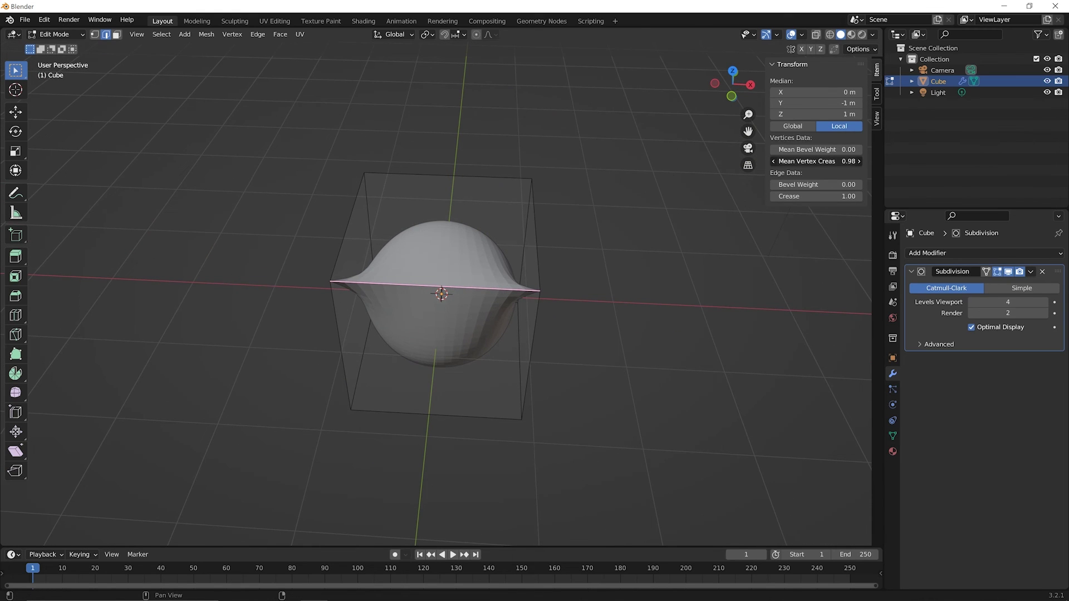
pyautogui.moveTo(817, 161); pyautogui.dragTo(799, 161)
pyautogui.moveTo(433, 360); pyautogui.dragTo(559, 362, button='middle')
# Lower the top edge's Crease from 1.00 to 0.60 and orbit around the teardrop mesh.
pyautogui.scroll(2, 559, 363)
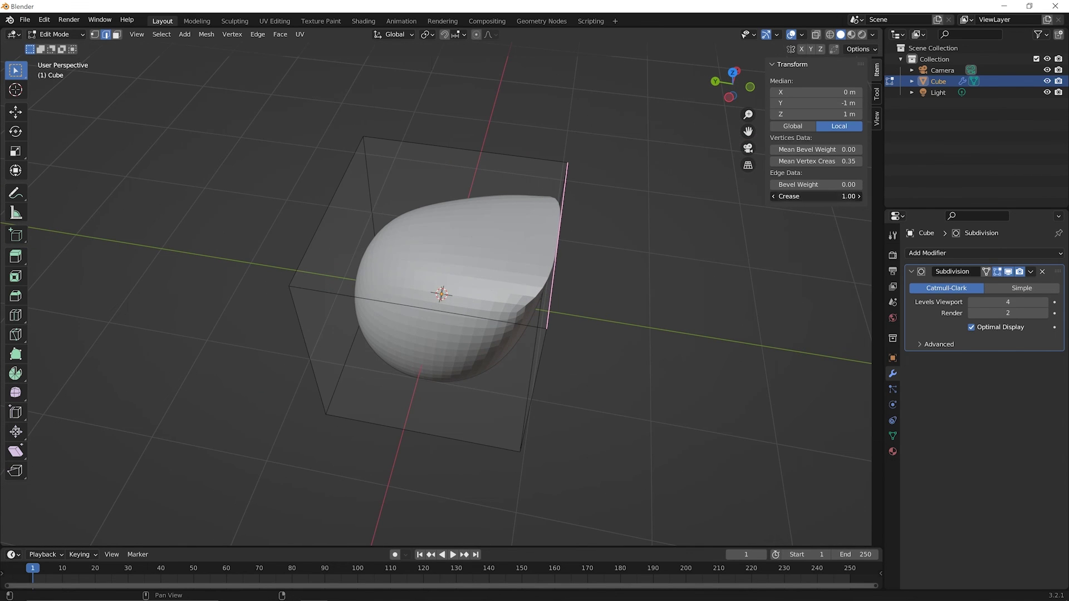
pyautogui.moveTo(817, 196); pyautogui.dragTo(802, 196)
pyautogui.moveTo(440, 262); pyautogui.dragTo(401, 276, button='middle')
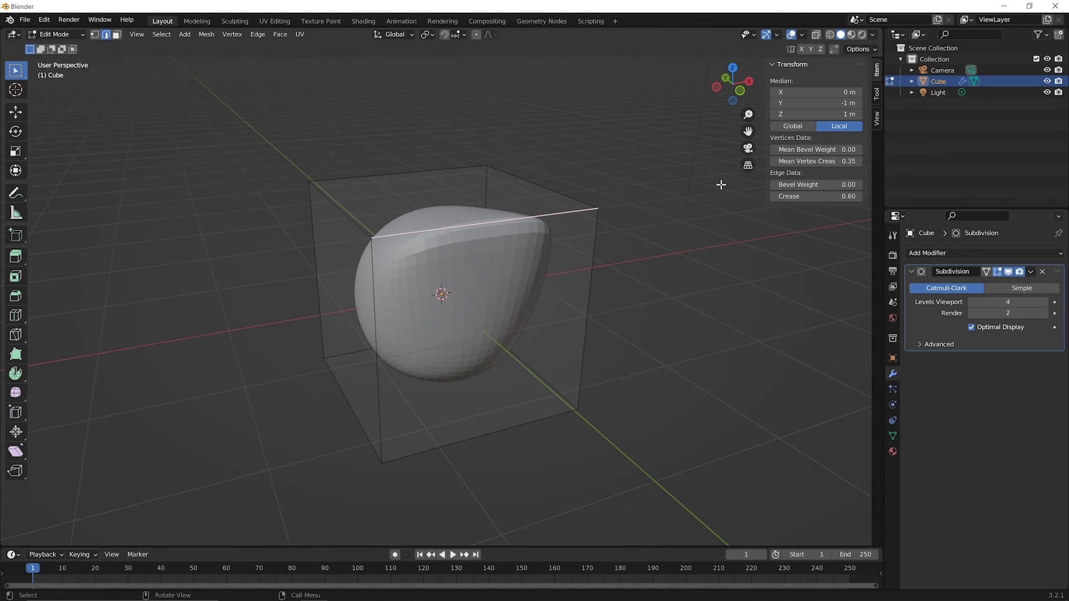
pyautogui.moveTo(437, 307); pyautogui.dragTo(490, 346, button='middle')
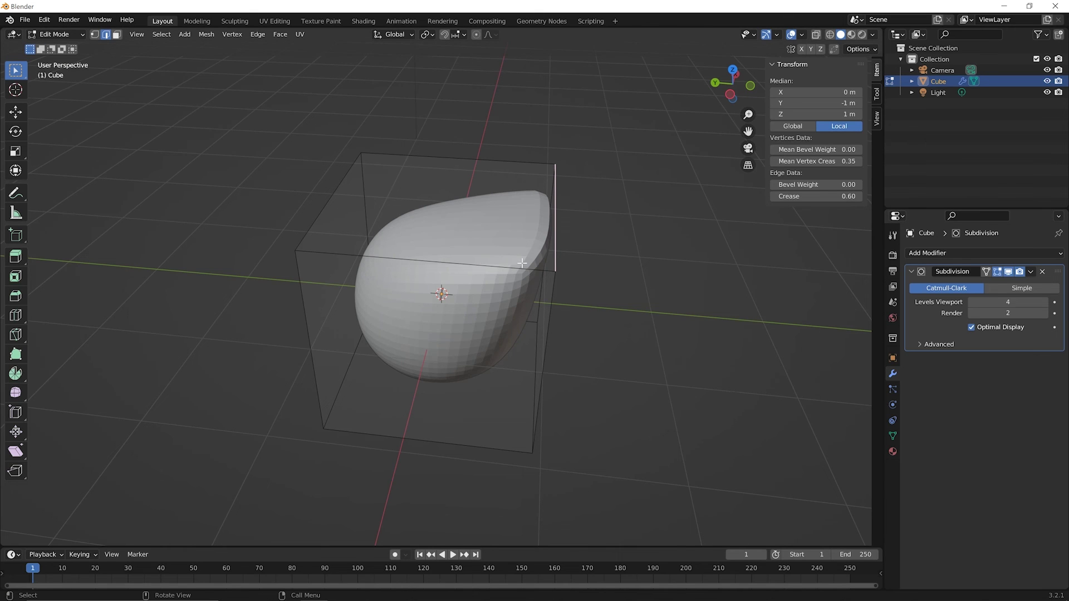
pyautogui.moveTo(518, 284); pyautogui.dragTo(477, 237, button='middle')
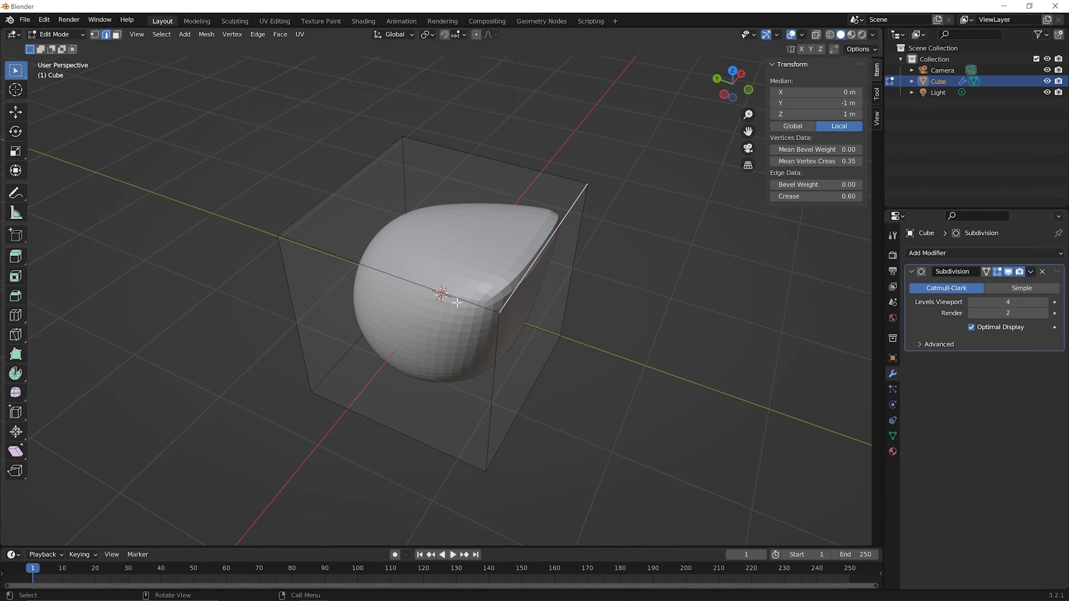
pyautogui.moveTo(457, 302); pyautogui.dragTo(377, 313, button='middle')
pyautogui.moveTo(291, 231); pyautogui.dragTo(441, 278, button='middle')
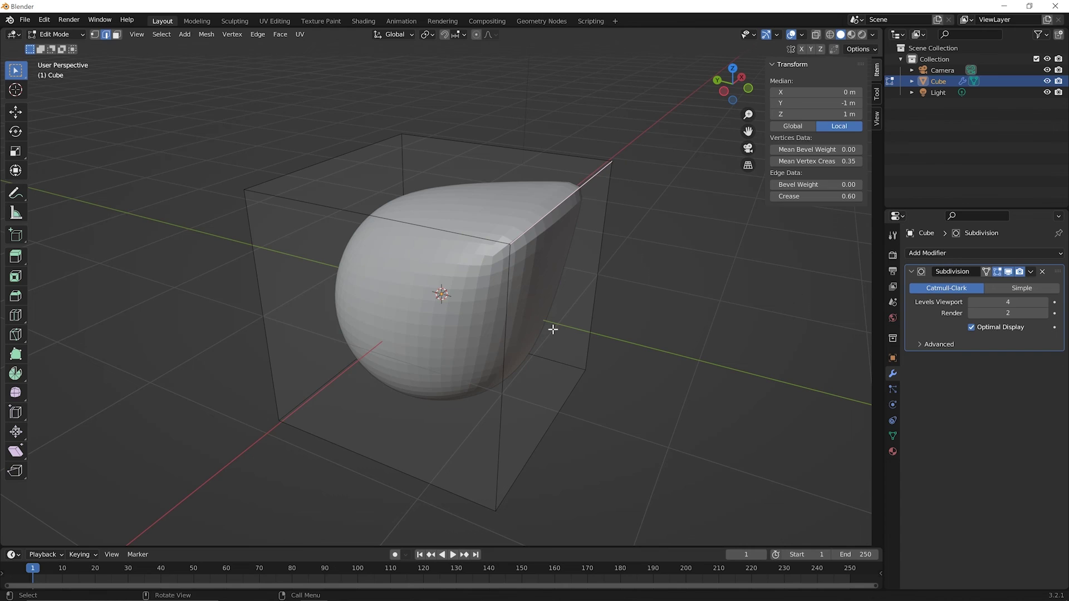
pyautogui.moveTo(553, 329); pyautogui.dragTo(532, 345, button='middle')
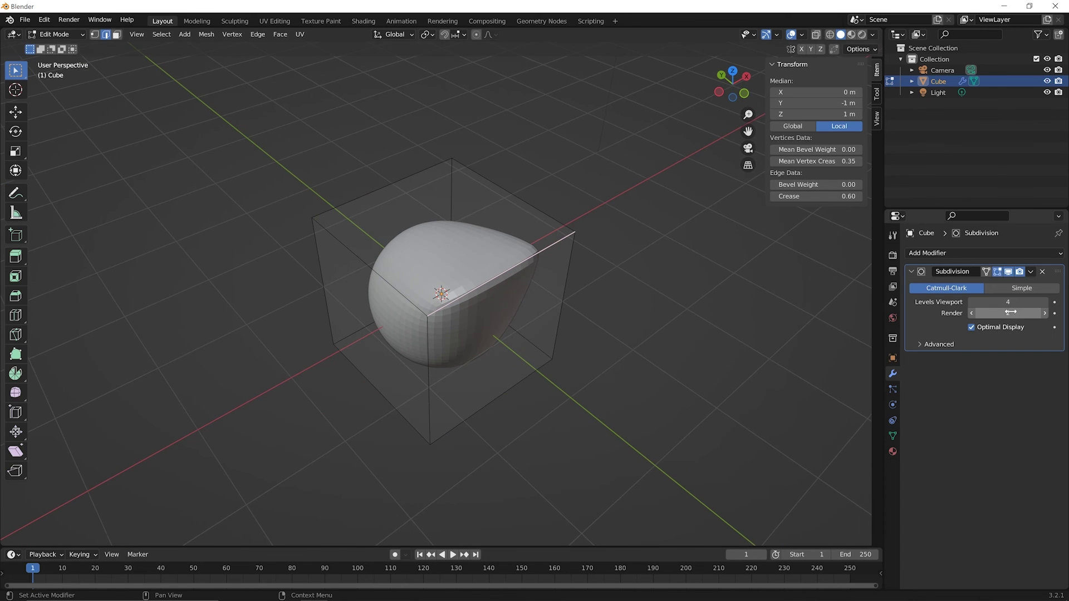
# Drop the Subdivision modifier's Levels Viewport from 4 to 2 and orbit to inspect the coarser mesh.
pyautogui.click(972, 302)
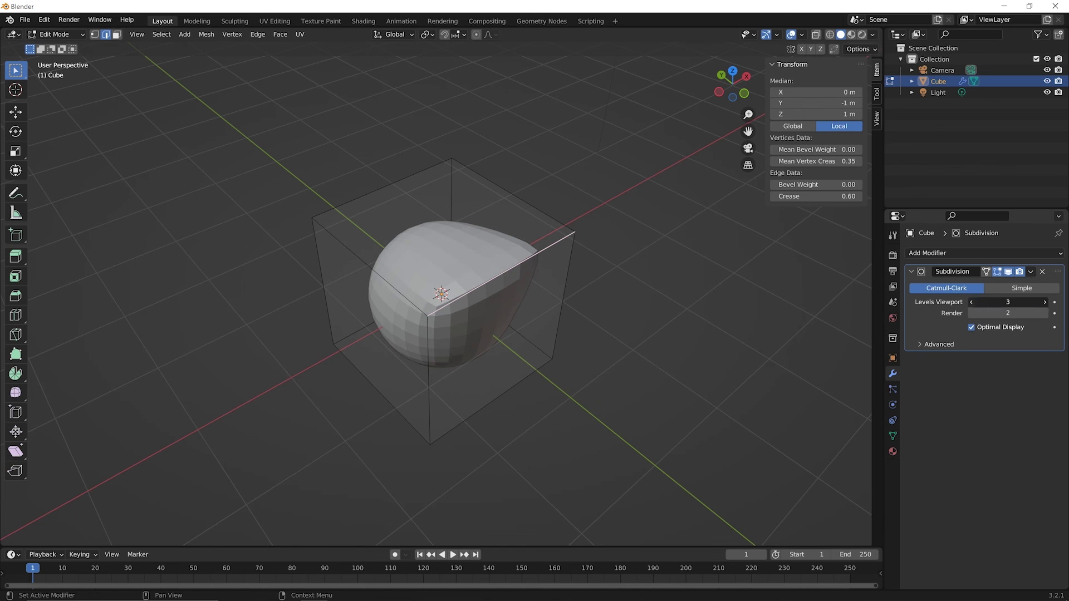
pyautogui.click(972, 302)
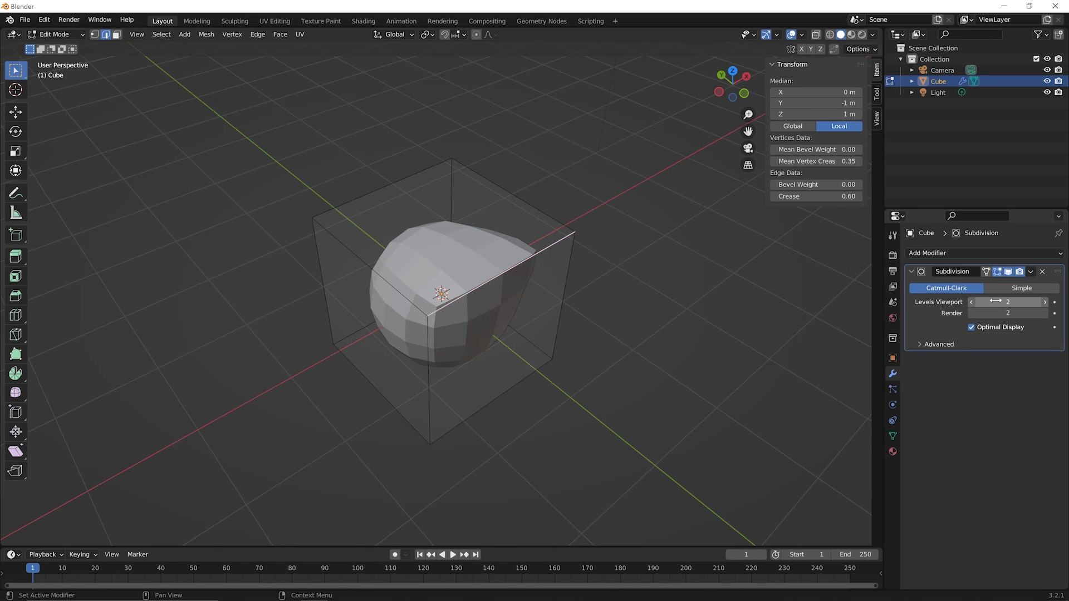
pyautogui.moveTo(421, 353); pyautogui.dragTo(437, 337, button='middle')
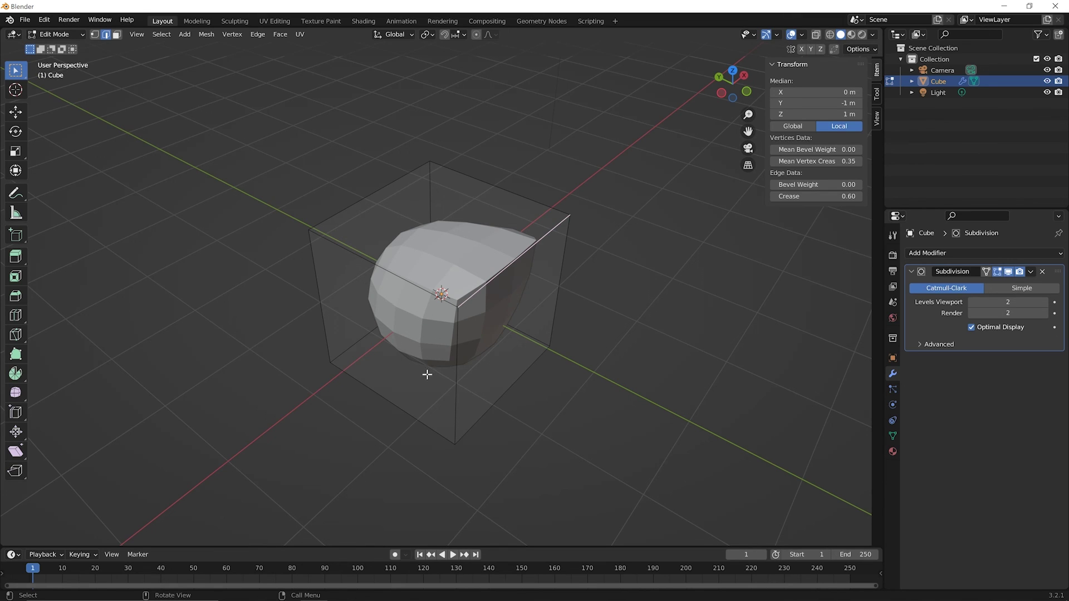
pyautogui.moveTo(371, 321); pyautogui.dragTo(511, 246, button='middle')
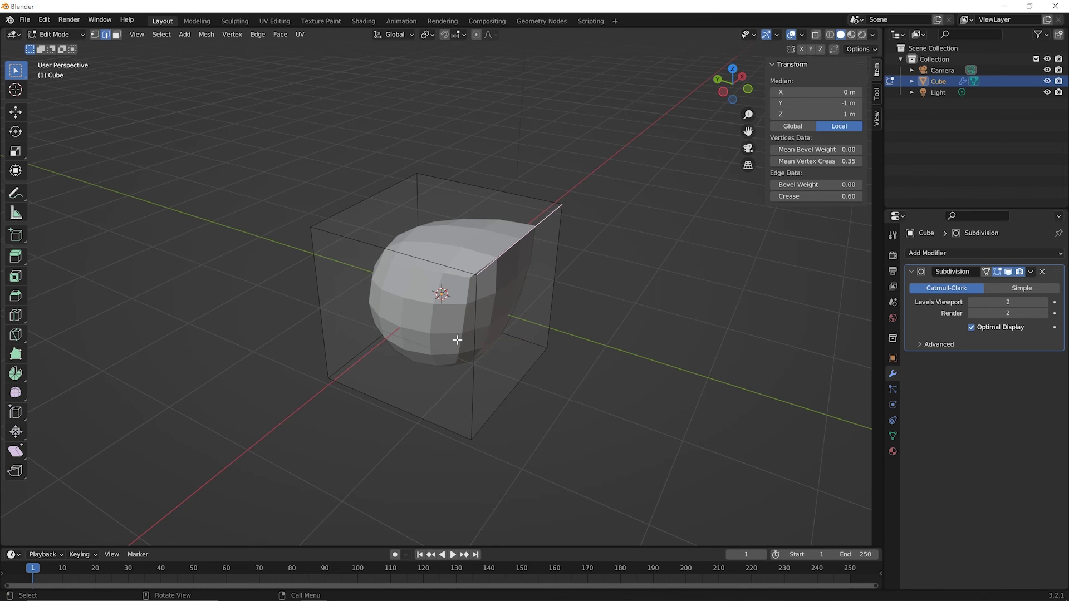
pyautogui.moveTo(458, 367); pyautogui.dragTo(486, 413, button='middle')
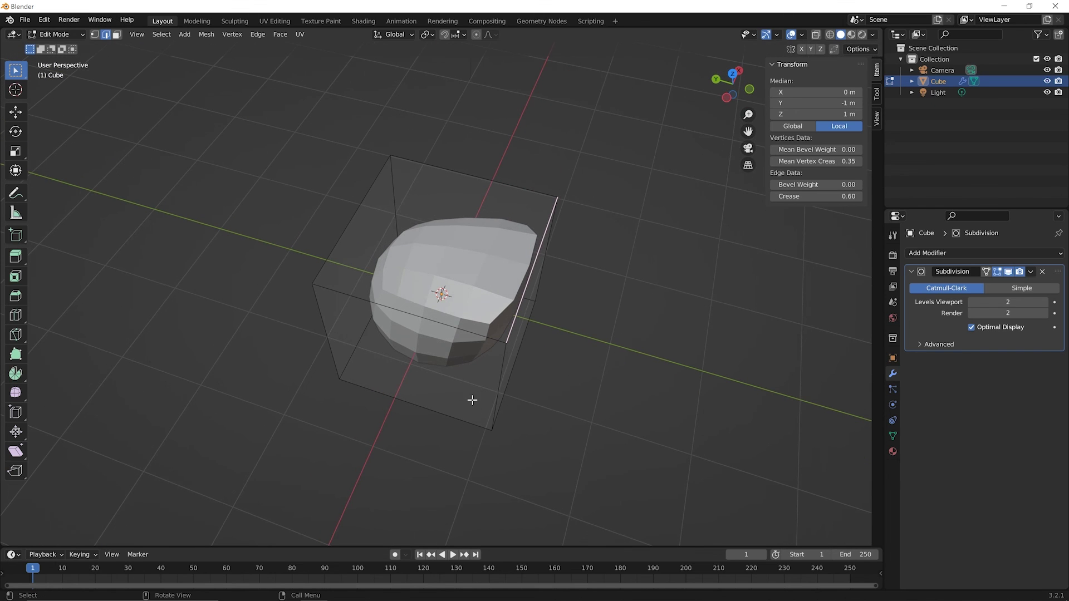
# Knife-cut a new edge across the cube from the top edge to the lower edge.
pyautogui.press('k')
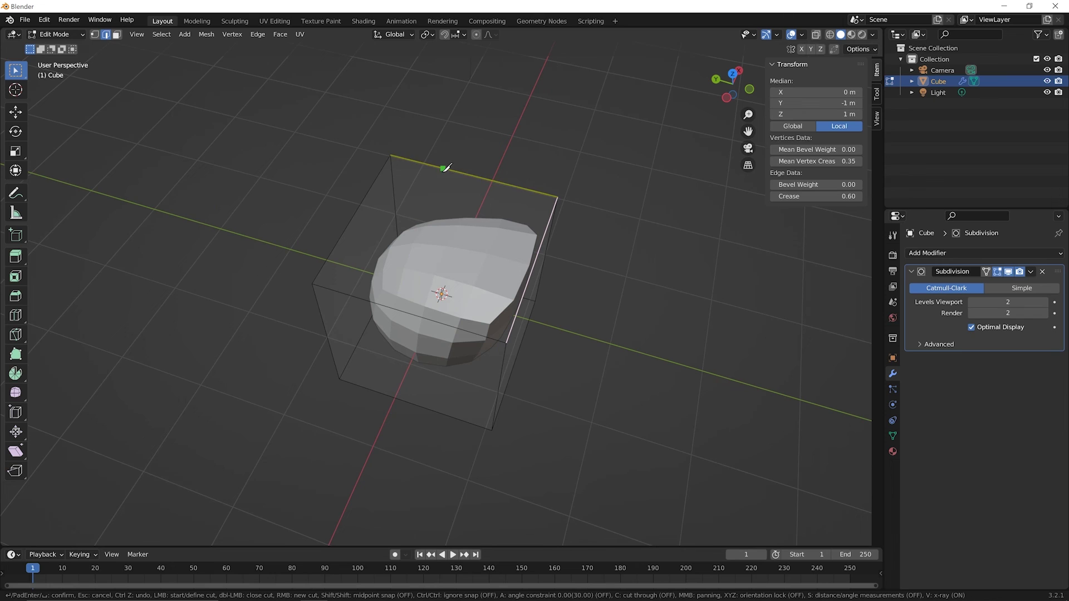
pyautogui.click(444, 168)
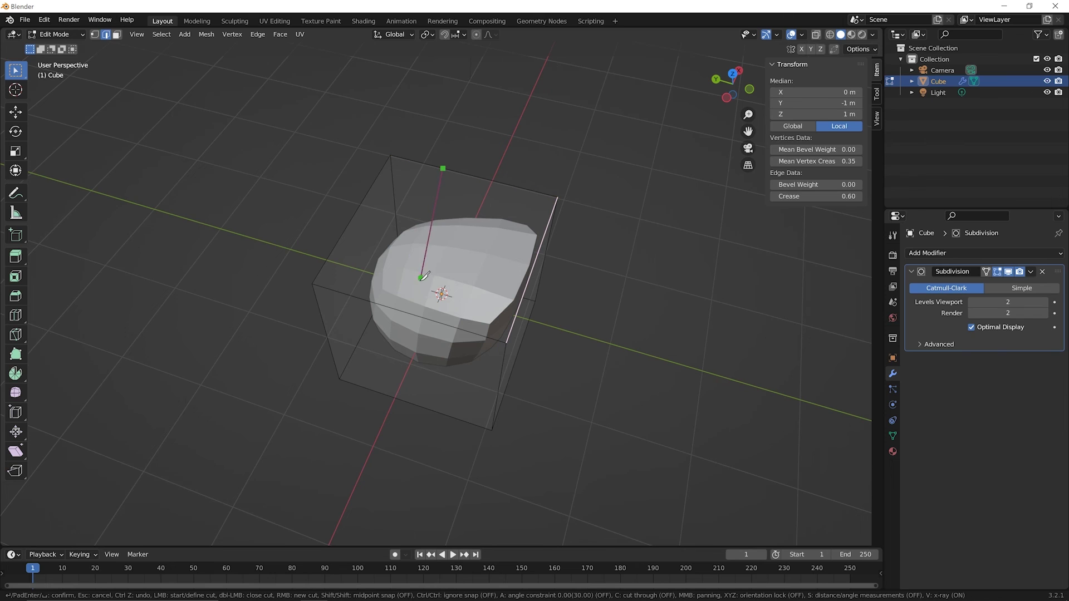
pyautogui.click(411, 313)
pyautogui.press('Return')
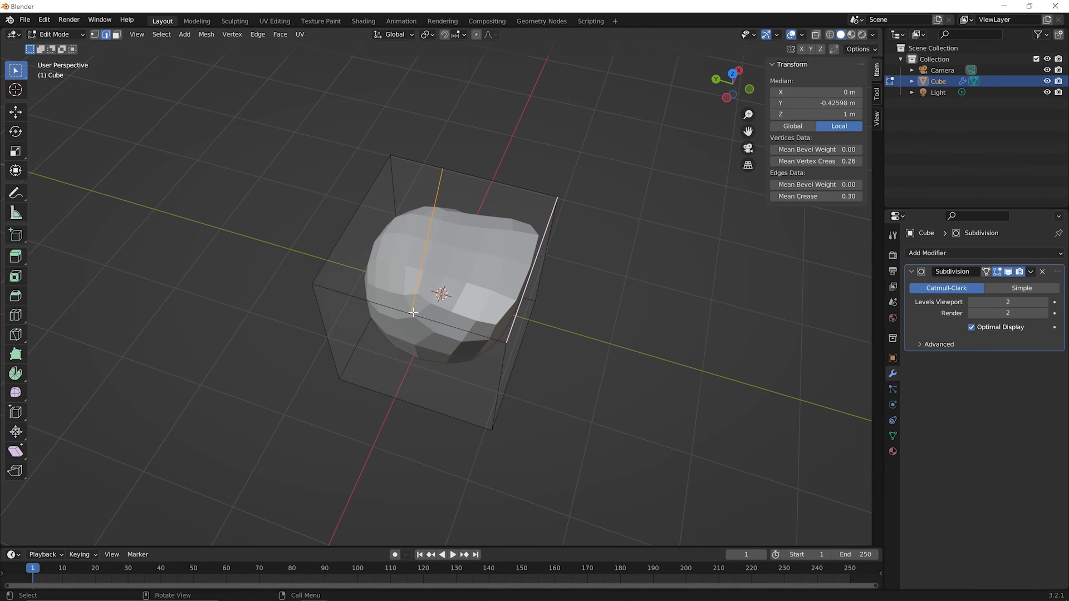
pyautogui.moveTo(421, 328); pyautogui.dragTo(447, 300, button='middle')
# Raise the new knife edge along Z to 1.7262 m and orbit to inspect it.
pyautogui.press('g')
pyautogui.click(427, 206)
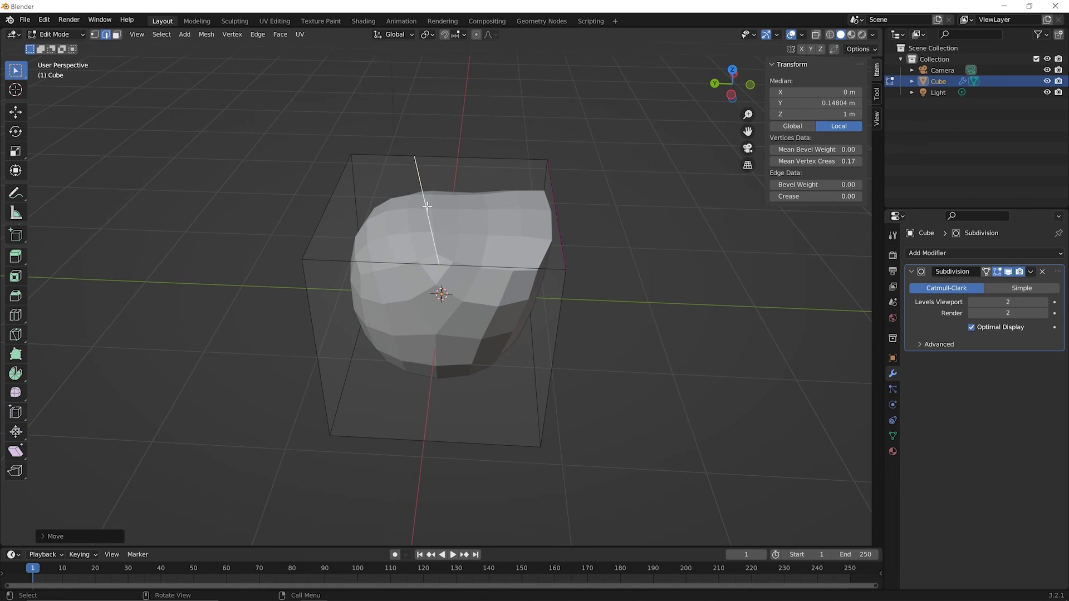
pyautogui.press('g')
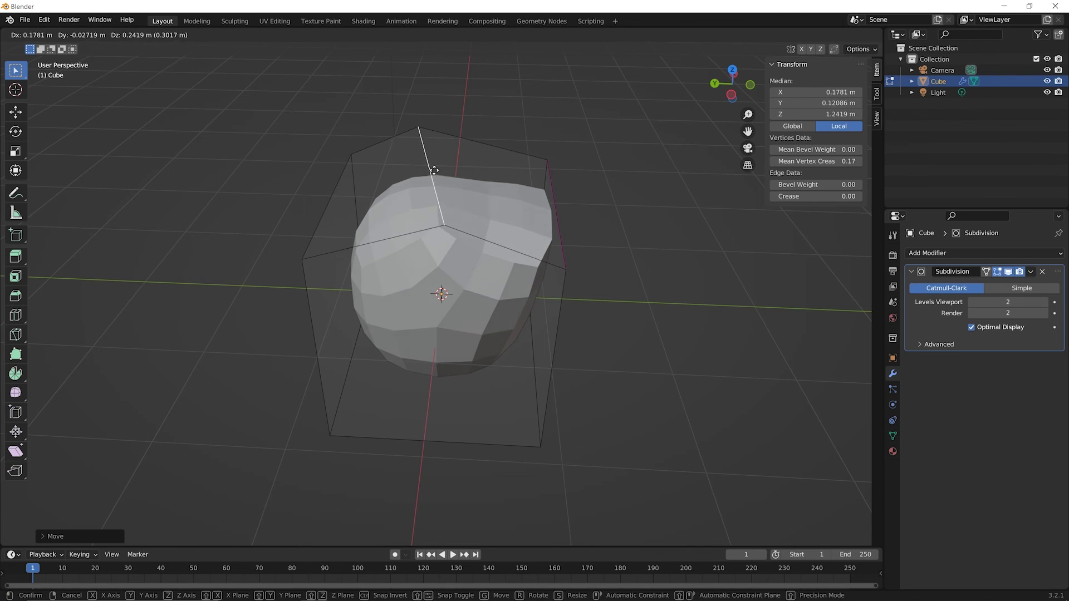
pyautogui.press('z')
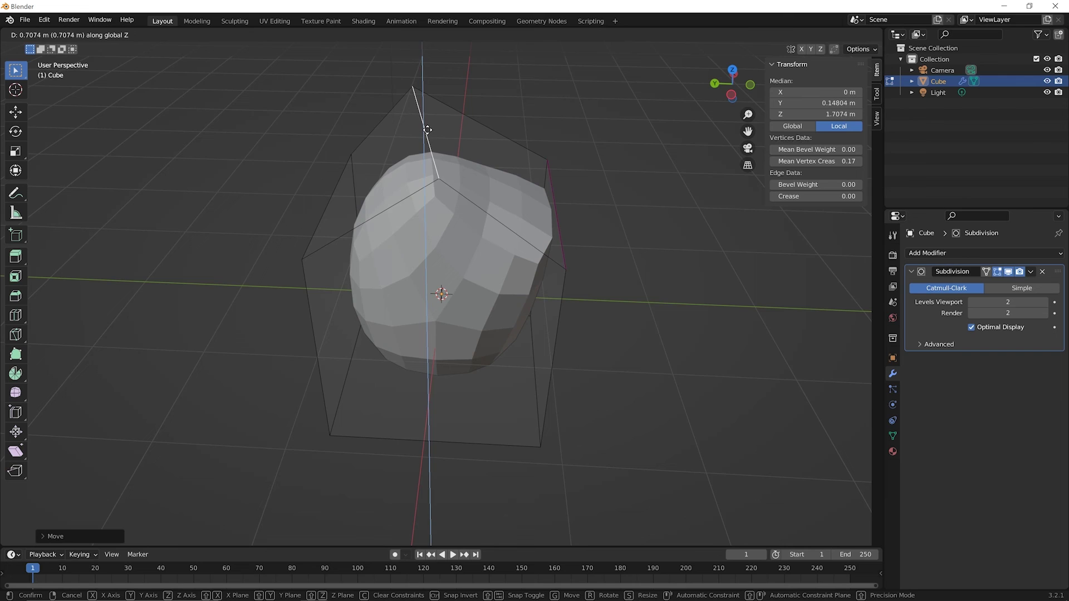
pyautogui.click(436, 157)
pyautogui.moveTo(435, 157); pyautogui.dragTo(439, 253, button='middle')
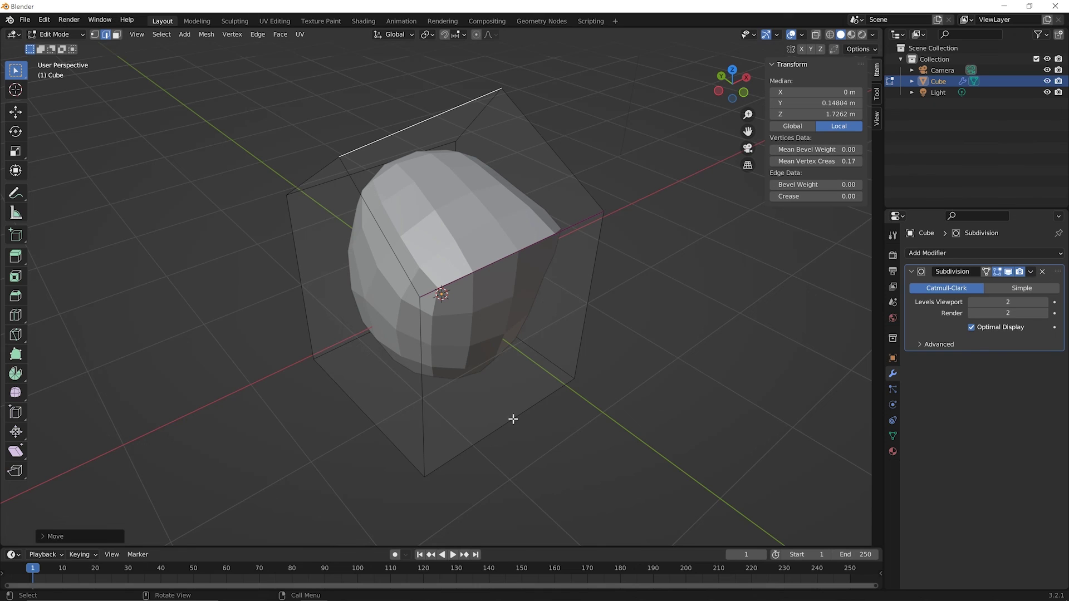
pyautogui.moveTo(641, 390); pyautogui.dragTo(522, 406, button='middle')
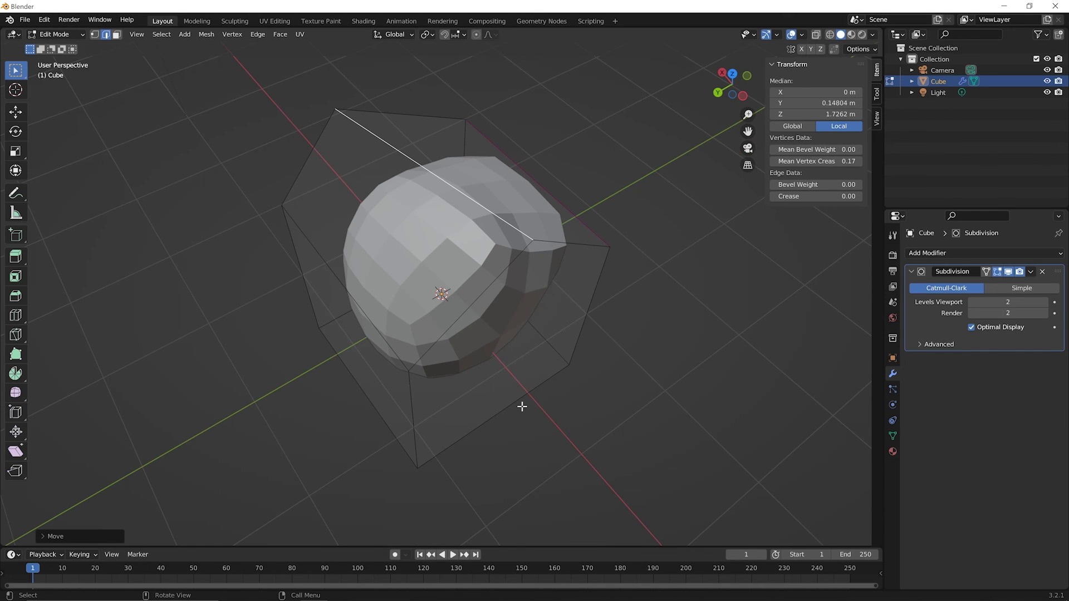